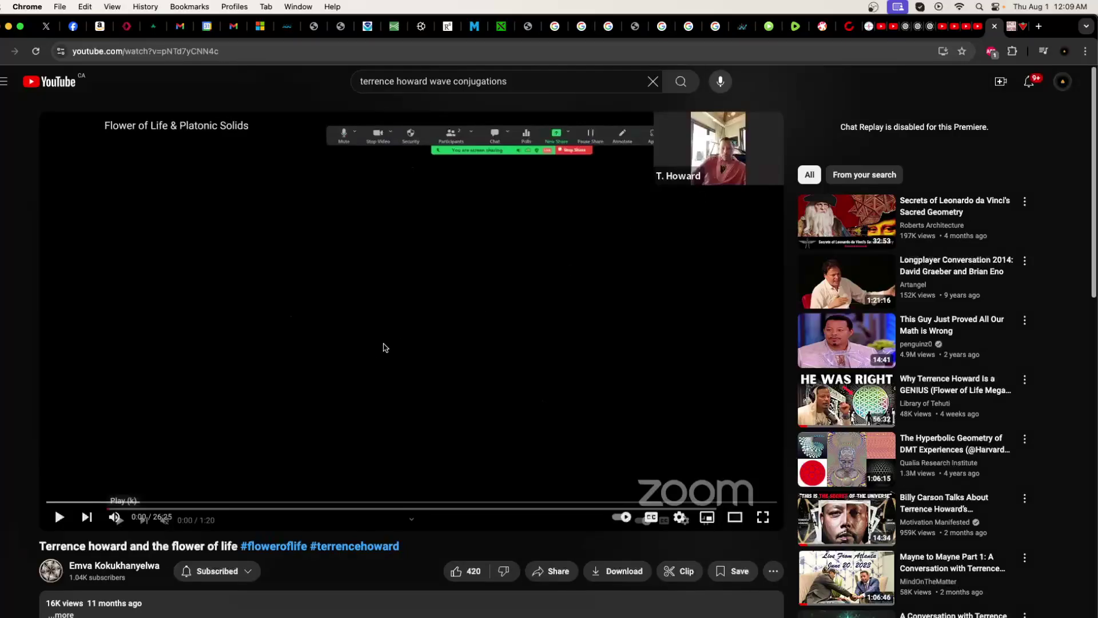
# Start the Flower of Life YouTube video, then switch over to the Blender Metatron's Cube scene
pyautogui.click(383, 348)
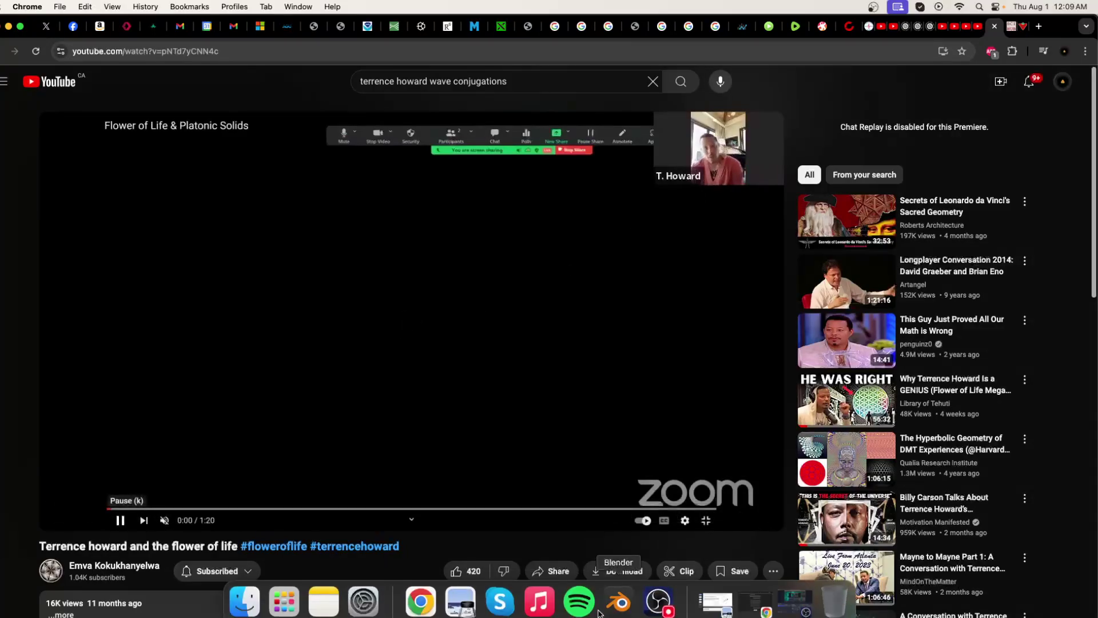
pyautogui.click(605, 610)
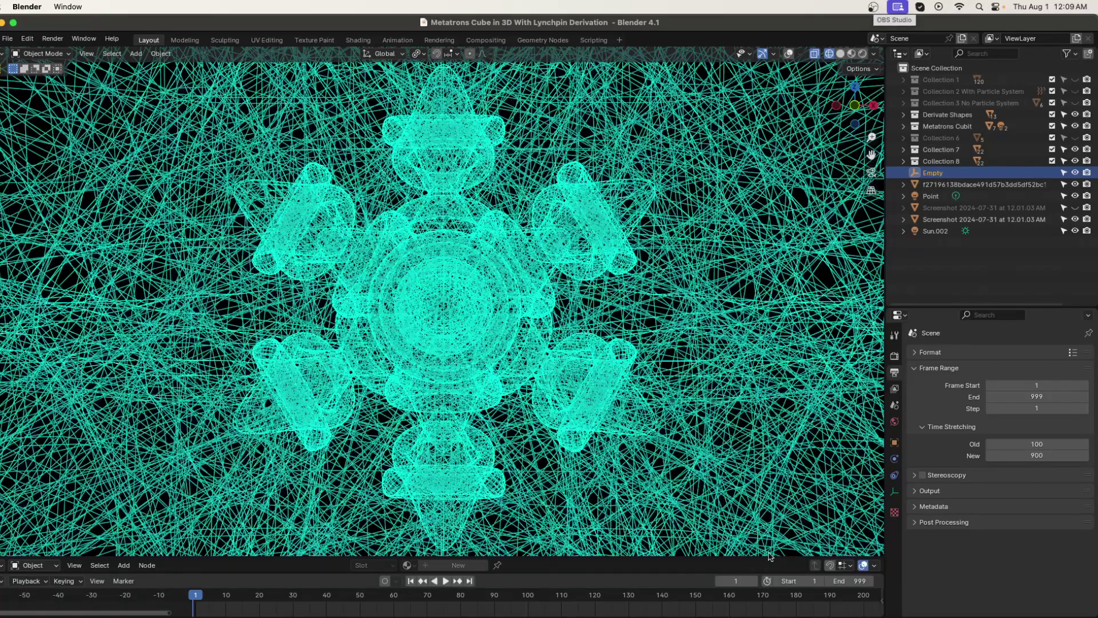
# Bring the OBS screen recorder forward, then minimize it
pyautogui.click(668, 611)
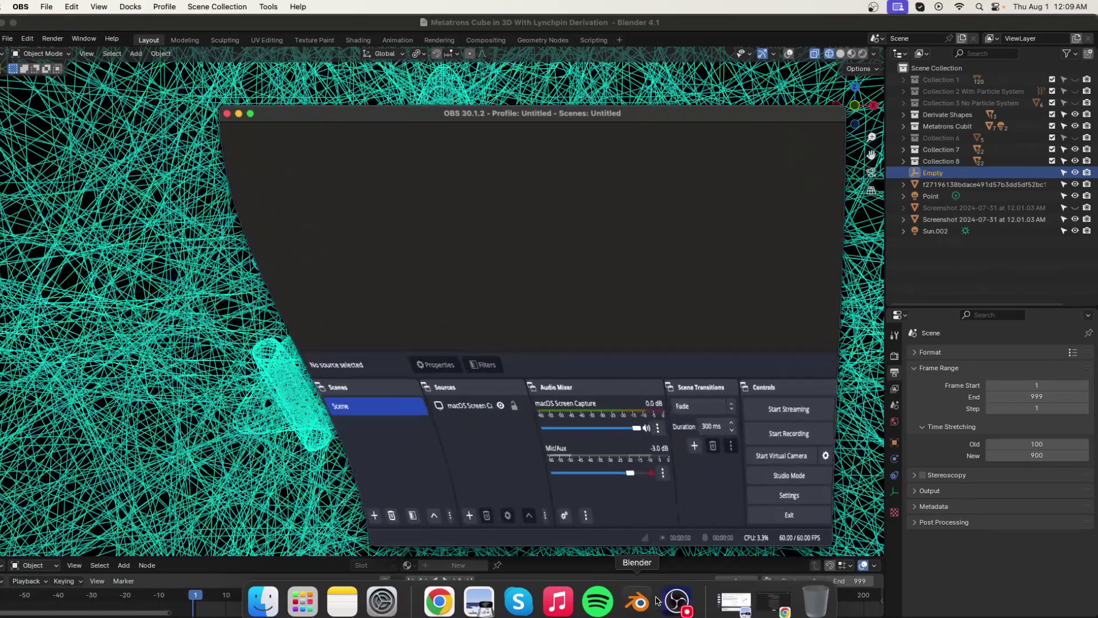
pyautogui.click(238, 113)
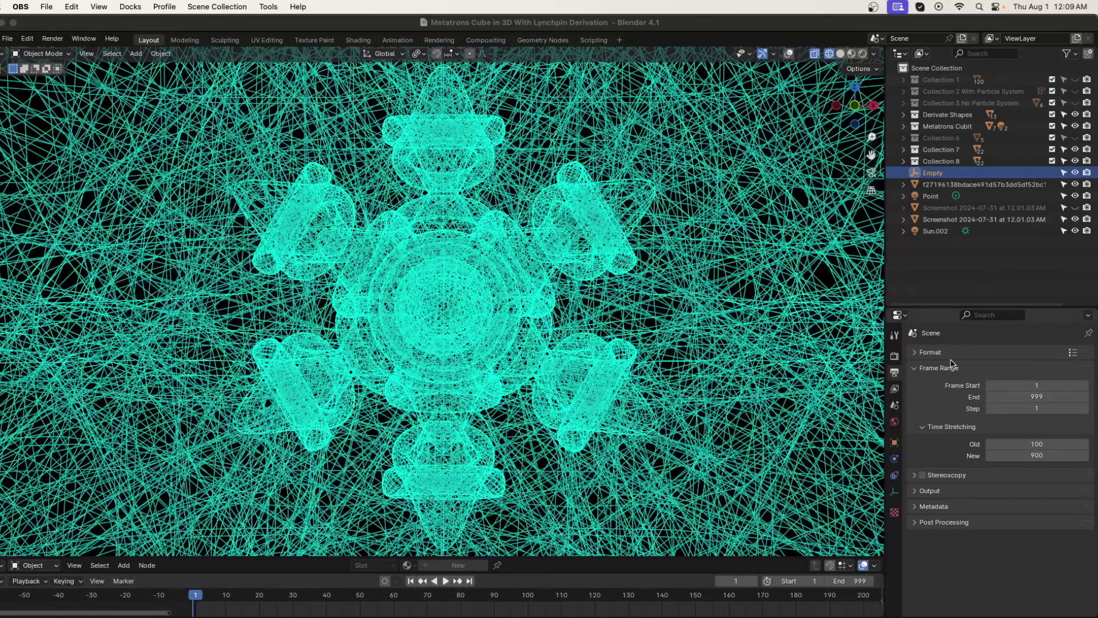
# Unhide the first Screenshot object, then frame the selected sphere in front view, zoomed out
pyautogui.click(1076, 208)
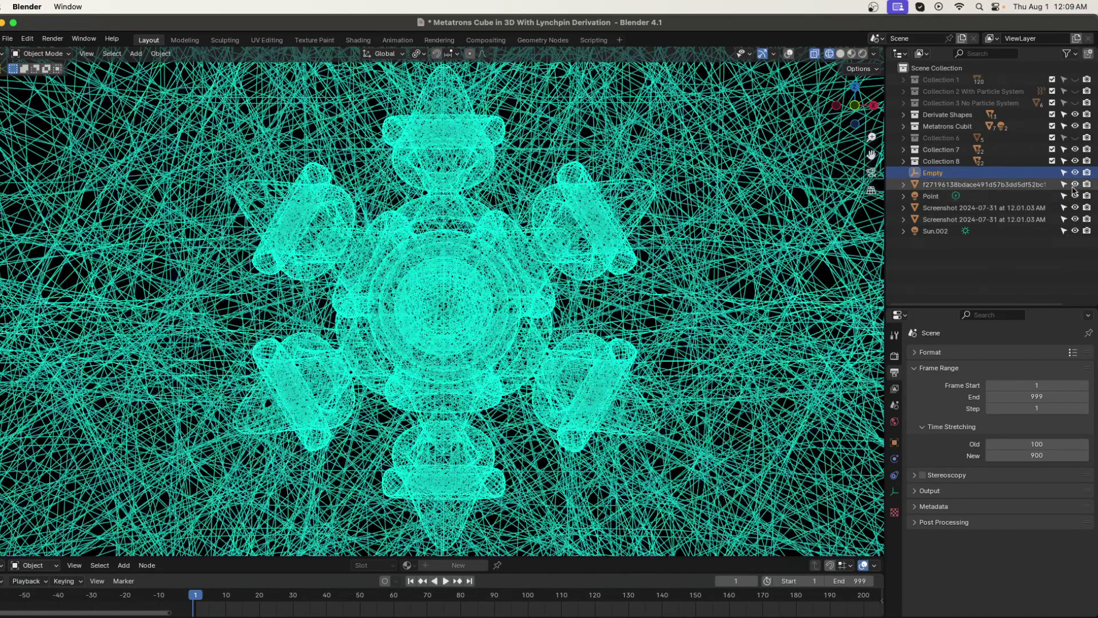
pyautogui.click(1020, 189)
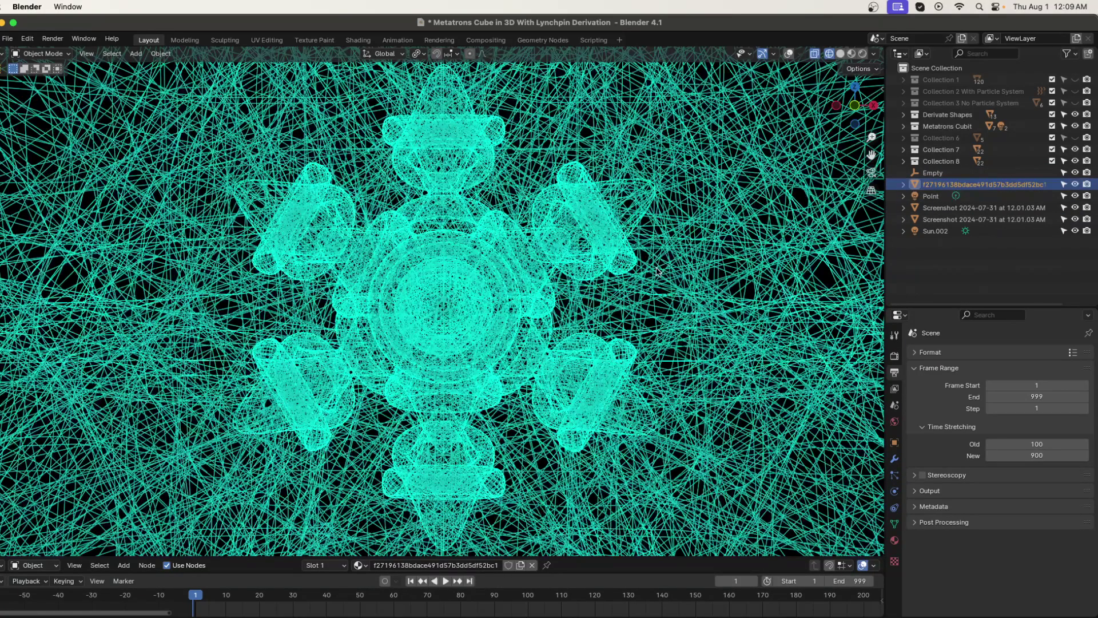
pyautogui.press('KP_1')
pyautogui.press('KP_7')
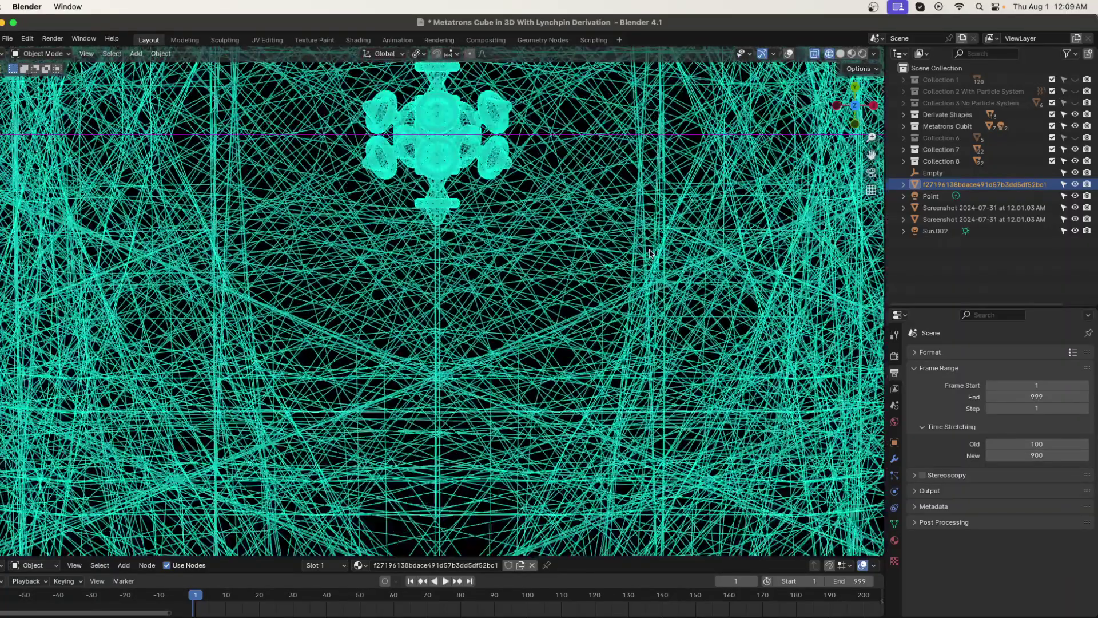
pyautogui.press('KP_Decimal')
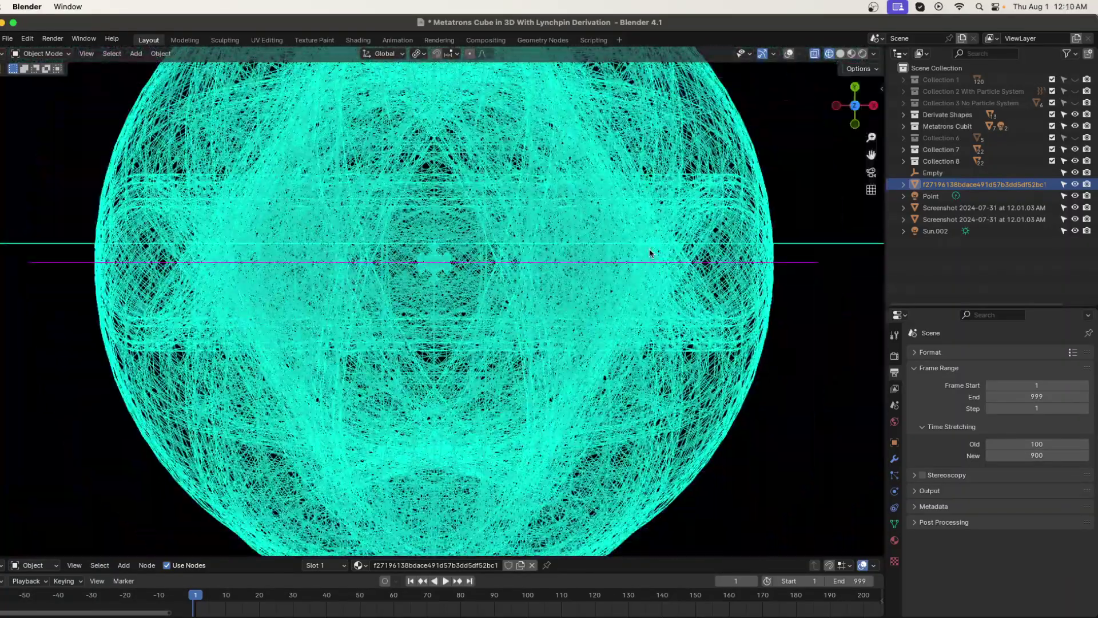
pyautogui.press('KP_1')
pyautogui.scroll(-3, 650, 248)
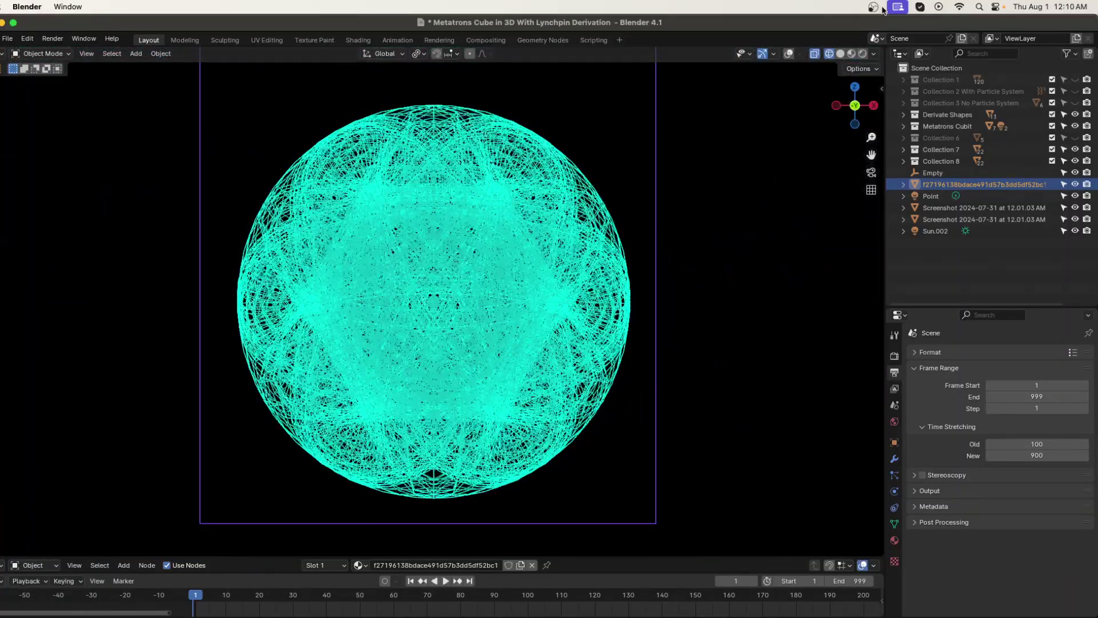
# In Material Preview shading, hide the statue photo plane behind the sphere
pyautogui.click(853, 54)
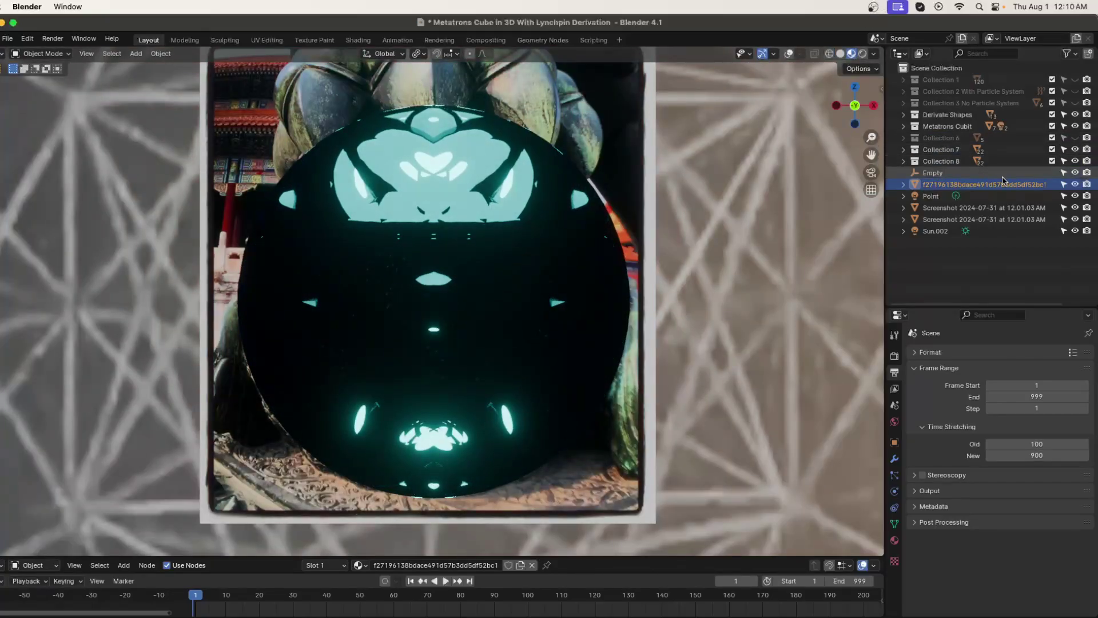
pyautogui.click(1076, 185)
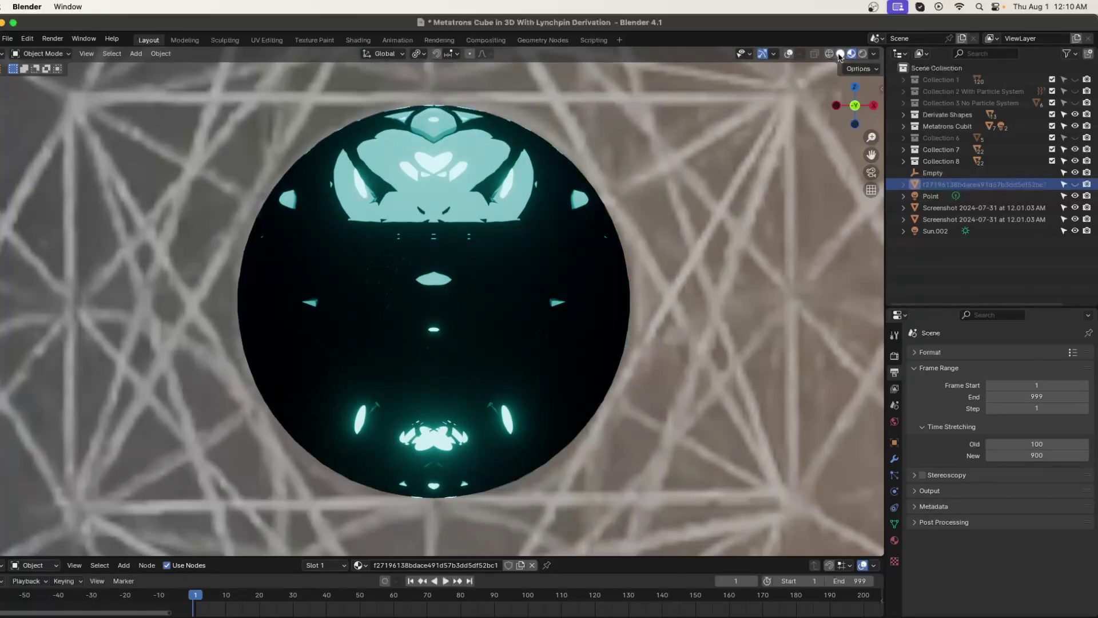
# Compare wireframe and material preview while zooming, ending in Wireframe shading
pyautogui.click(831, 54)
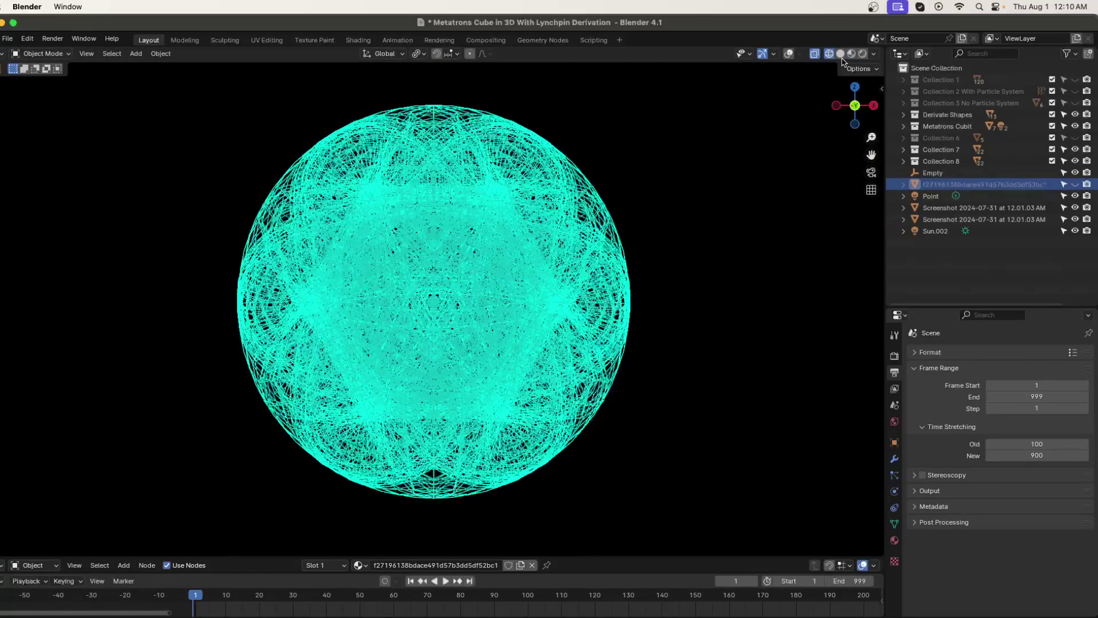
pyautogui.click(852, 54)
pyautogui.scroll(-6, 559, 228)
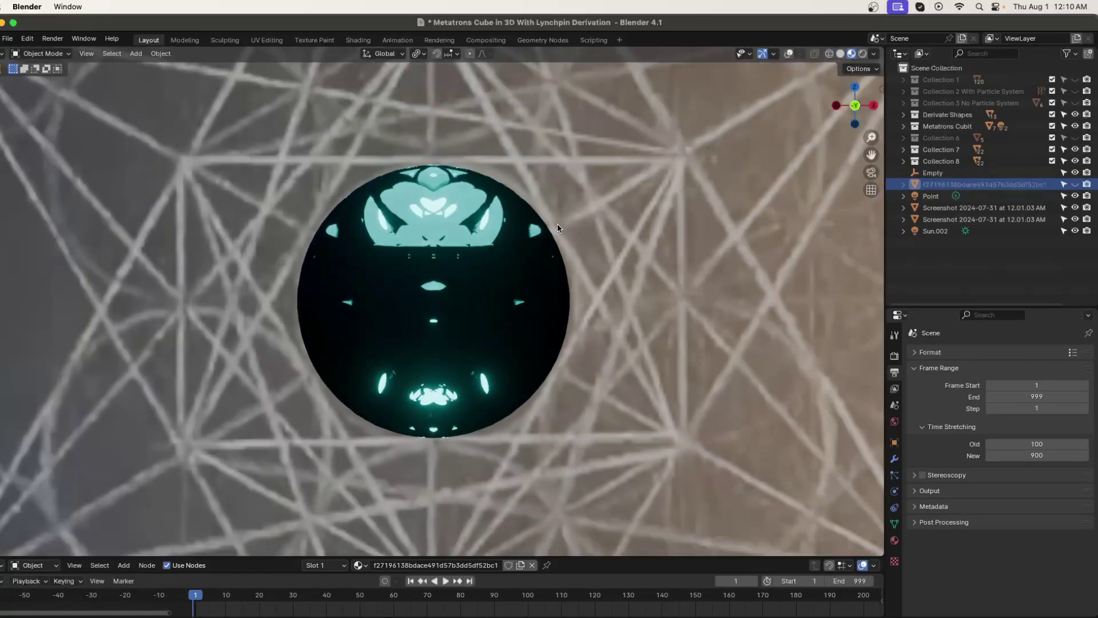
pyautogui.scroll(-2, 558, 227)
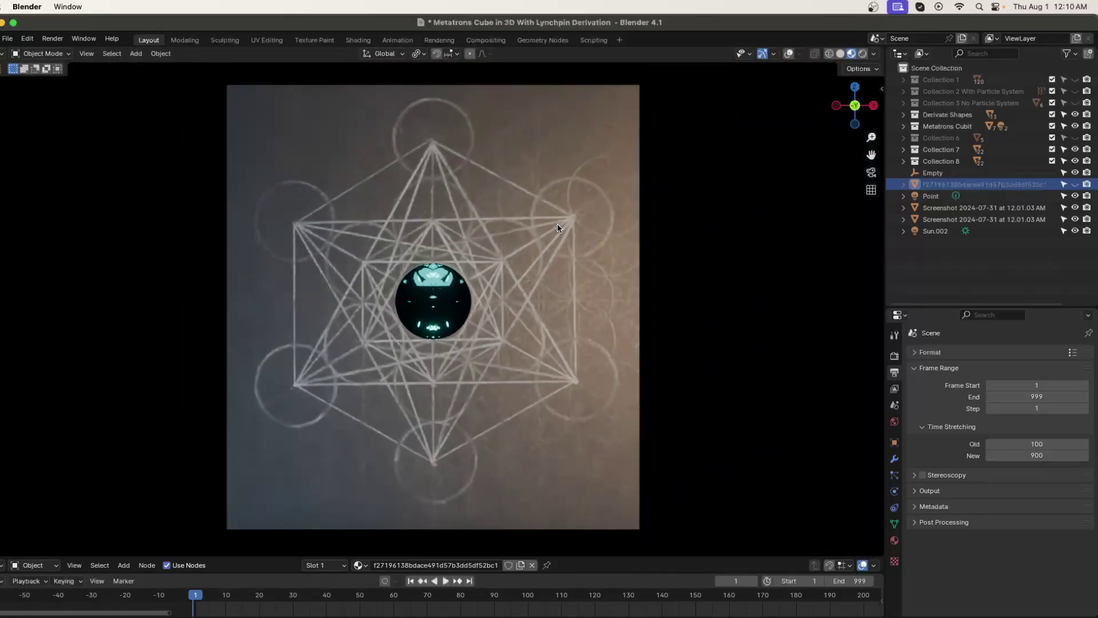
pyautogui.scroll(6, 557, 224)
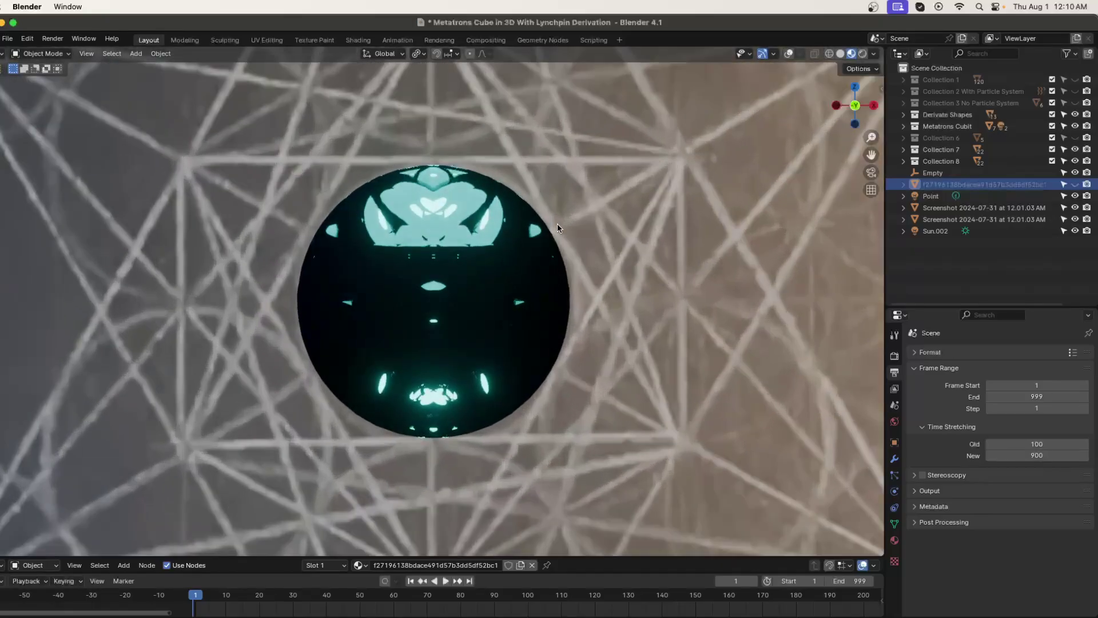
pyautogui.scroll(4, 558, 228)
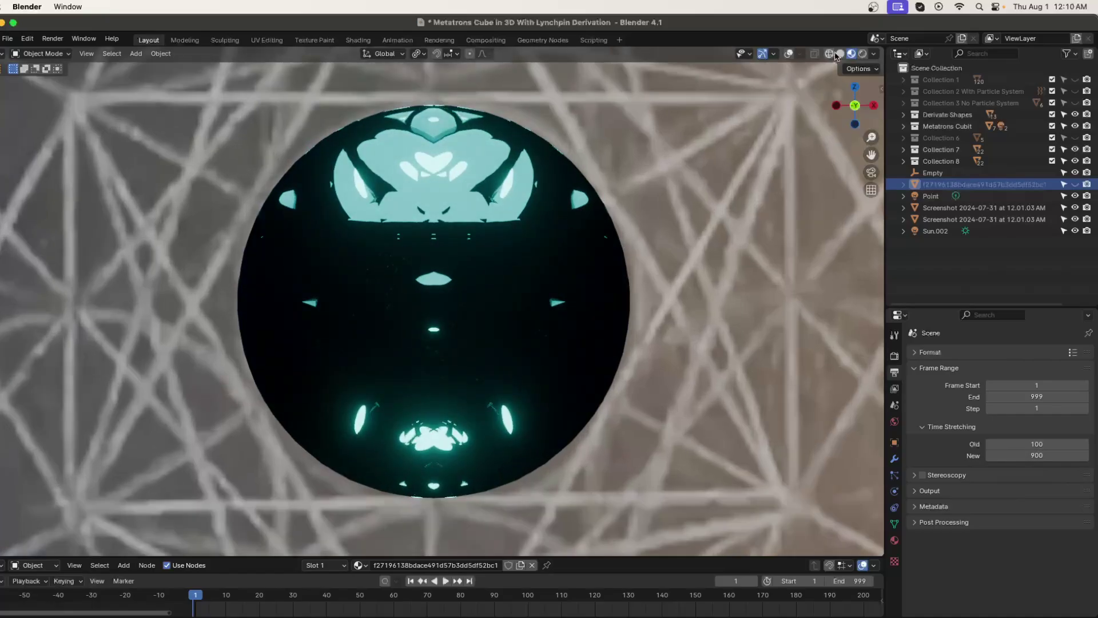
pyautogui.click(829, 54)
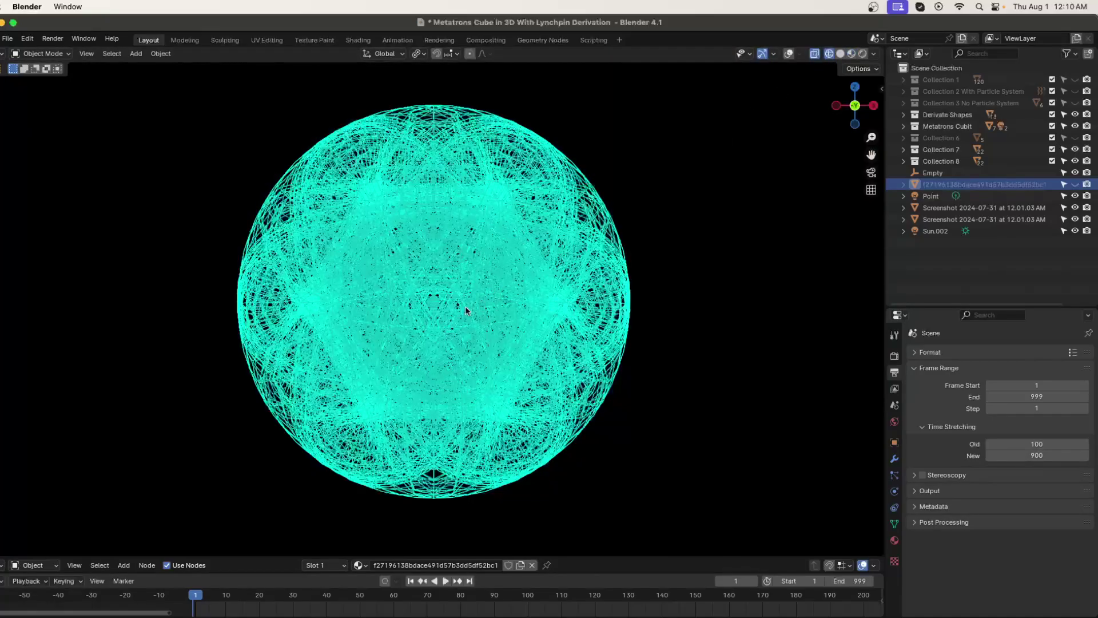
# Zoom and pan the view, then select the small mesh near the model's centre
pyautogui.scroll(10, 446, 317)
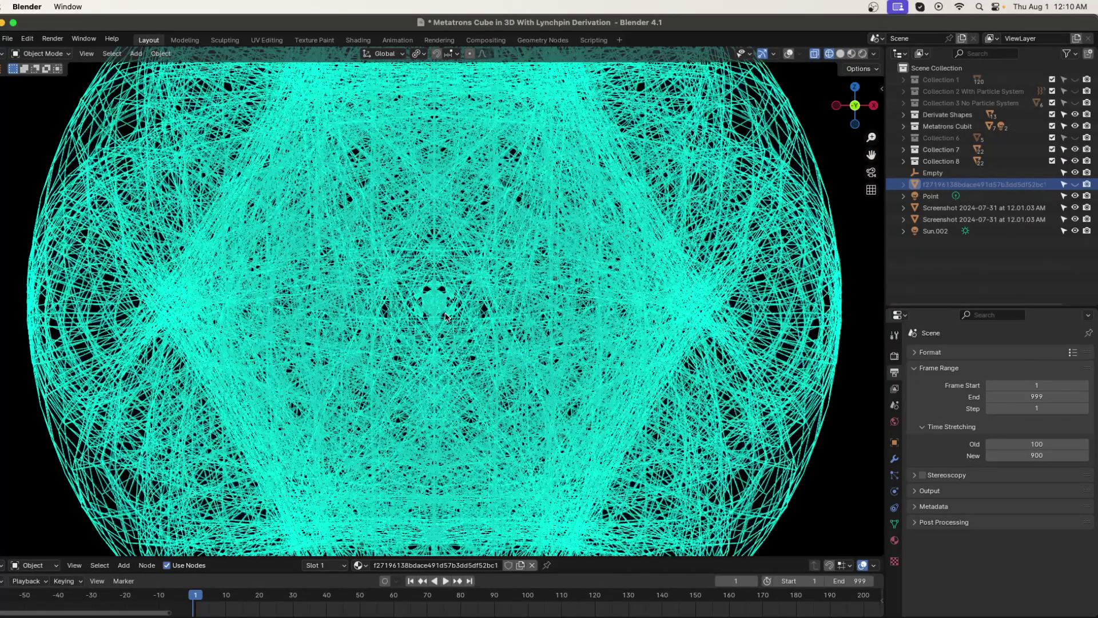
pyautogui.scroll(8, 447, 317)
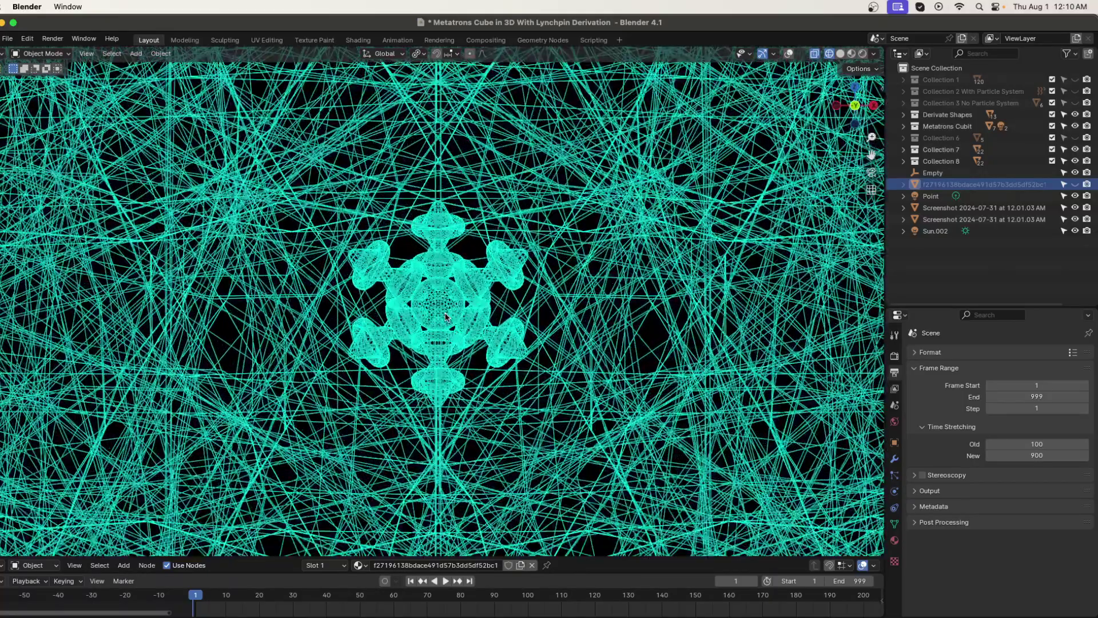
pyautogui.scroll(3, 446, 317)
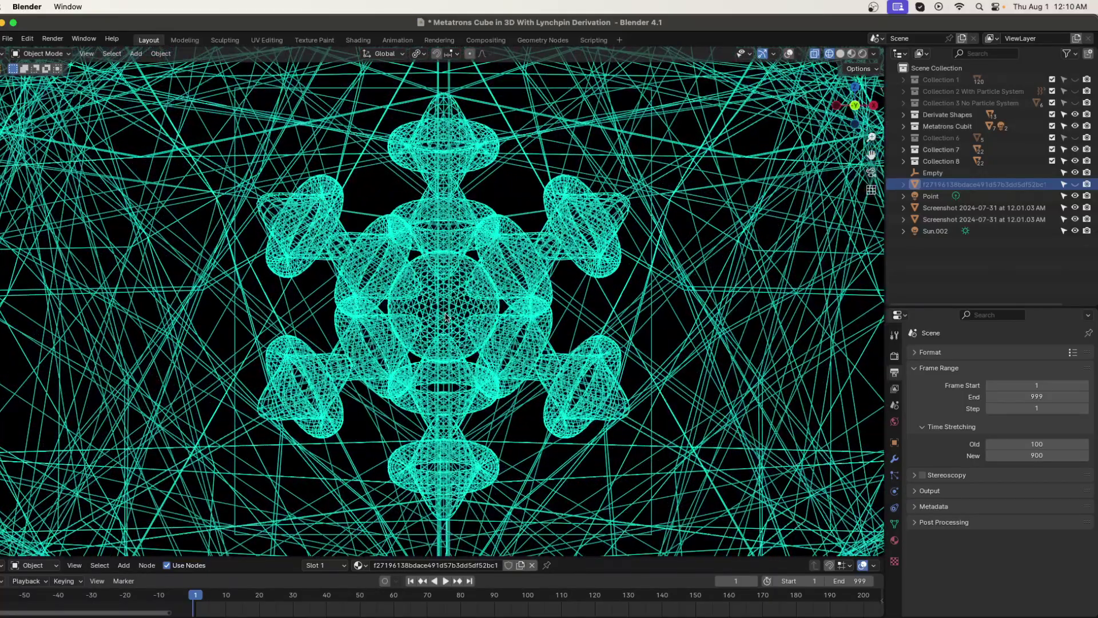
pyautogui.hscroll(-5, 457, 306)
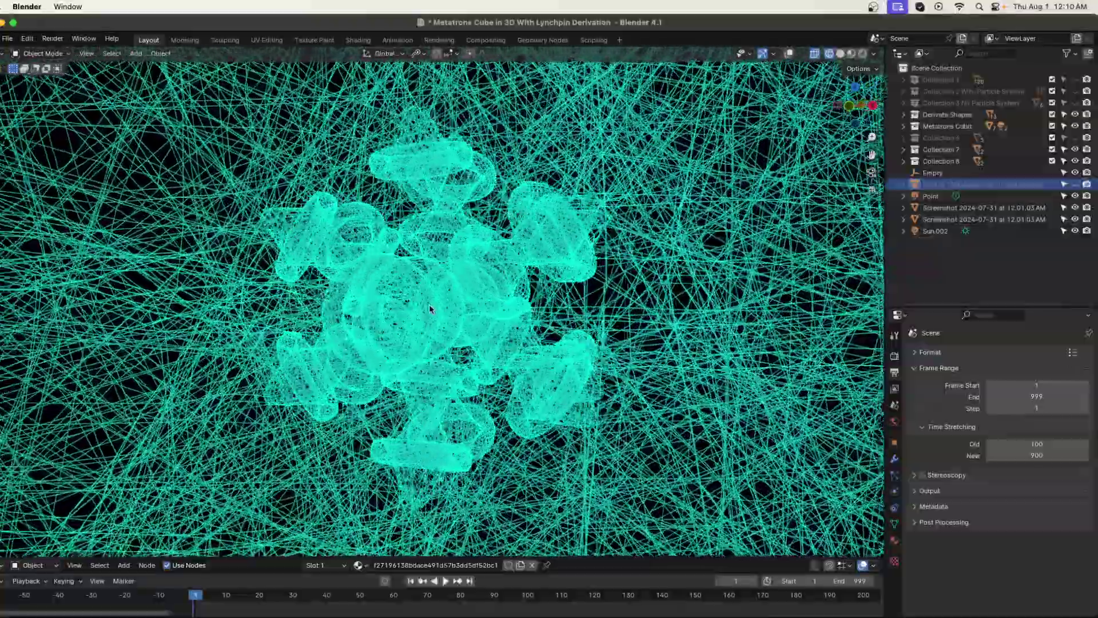
pyautogui.hscroll(-5, 430, 309)
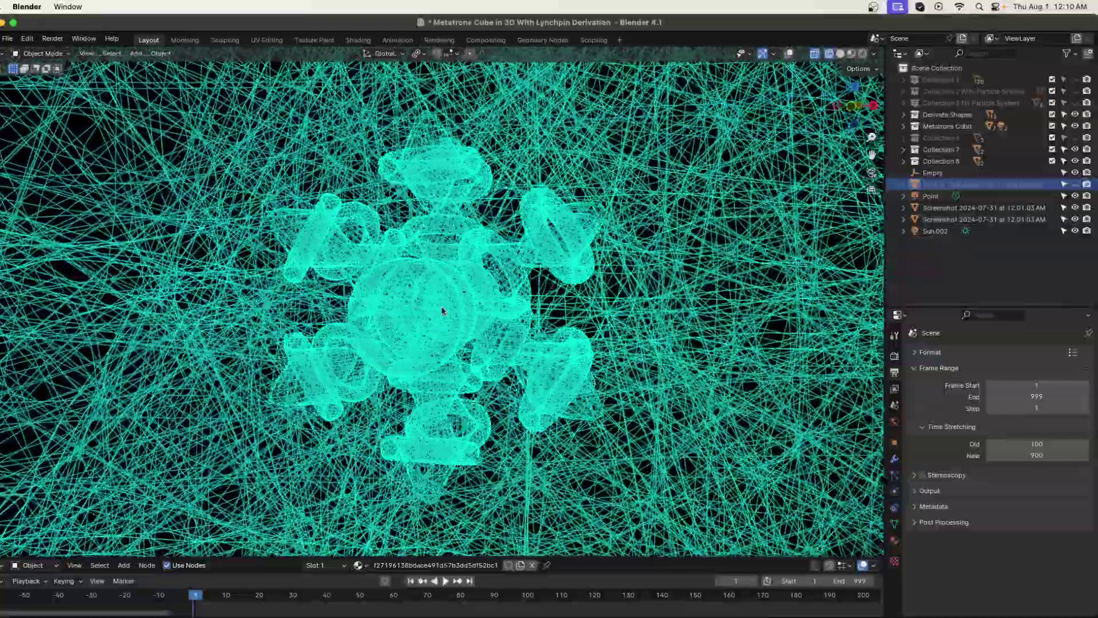
pyautogui.hscroll(-5, 442, 311)
pyautogui.click(448, 239)
# Deselect the red and magenta pieces and start the animation playing
pyautogui.hscroll(-5, 447, 286)
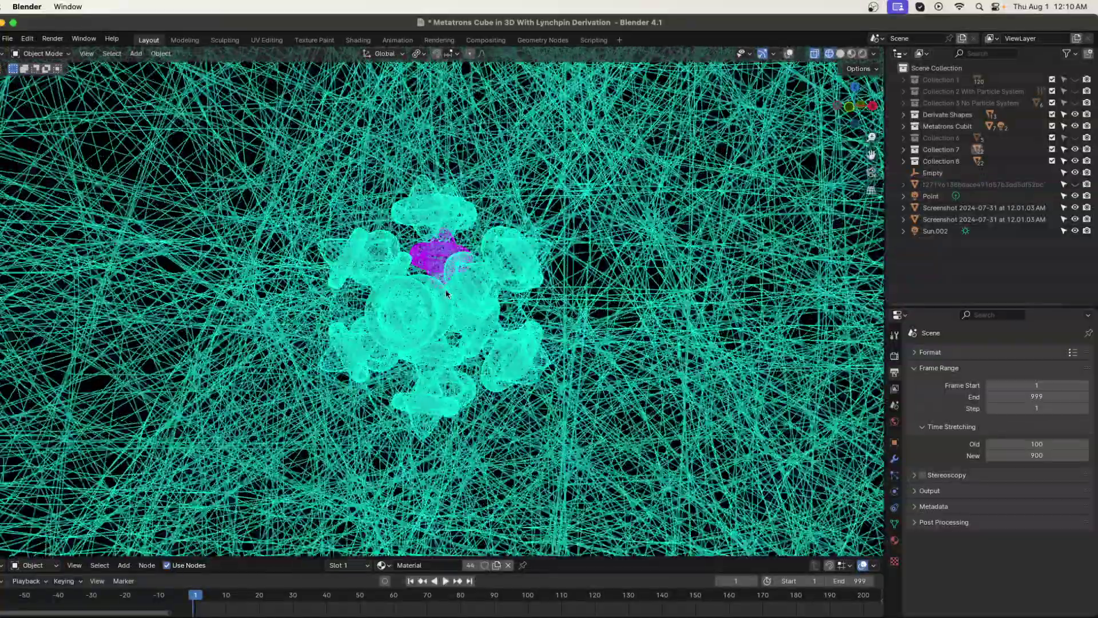
pyautogui.hscroll(-5, 377, 296)
pyautogui.hscroll(-5, 520, 292)
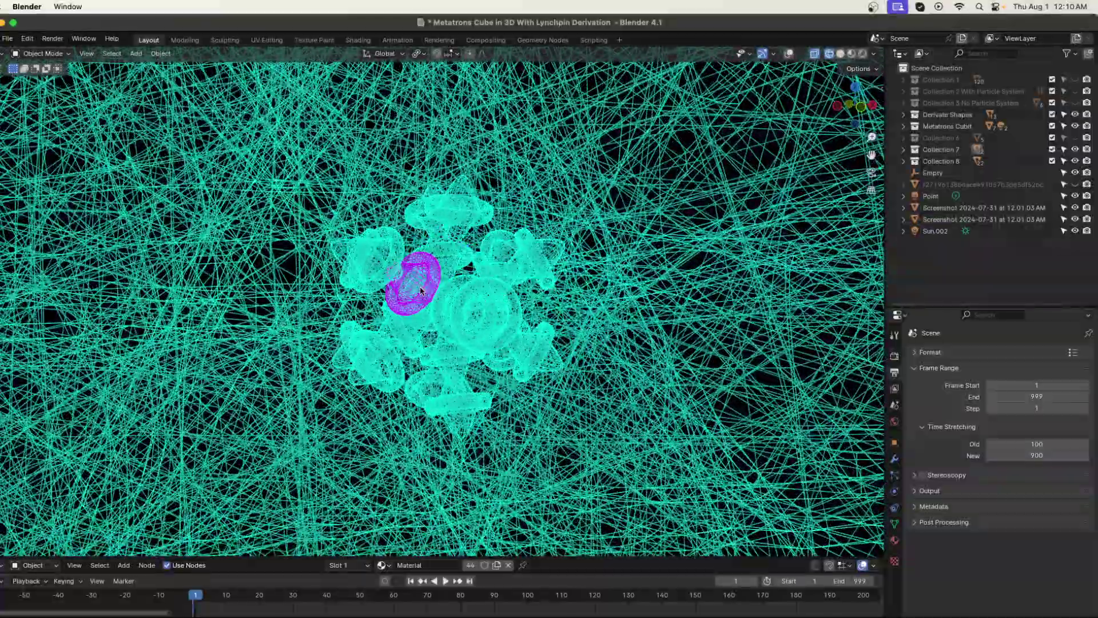
pyautogui.hscroll(-10, 447, 314)
pyautogui.hscroll(-10, 400, 321)
pyautogui.hscroll(-3, 396, 316)
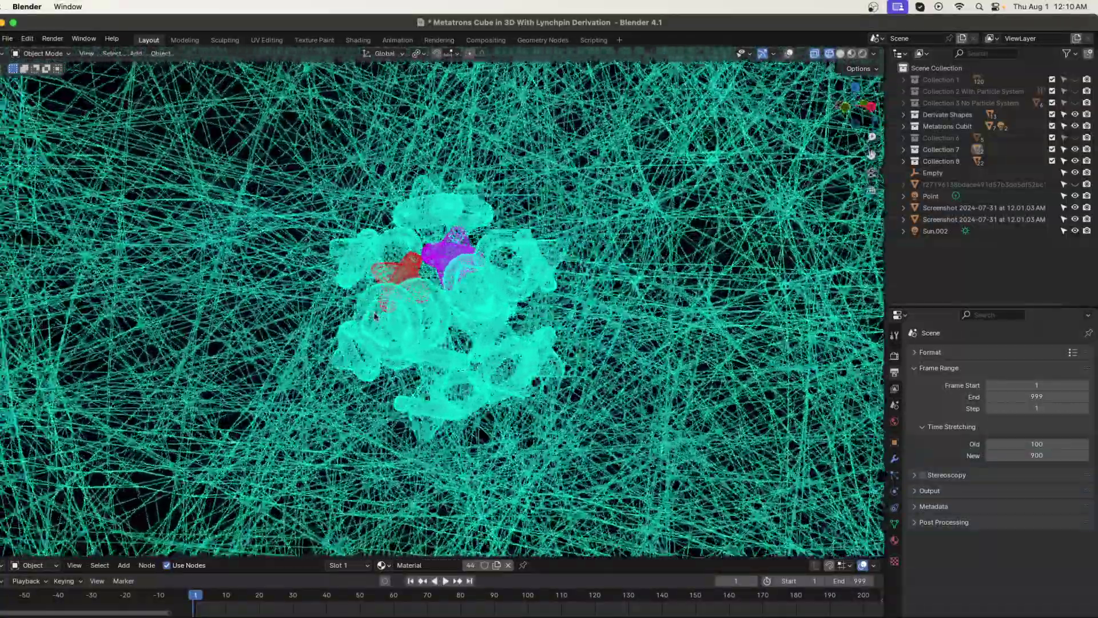
pyautogui.click(444, 247)
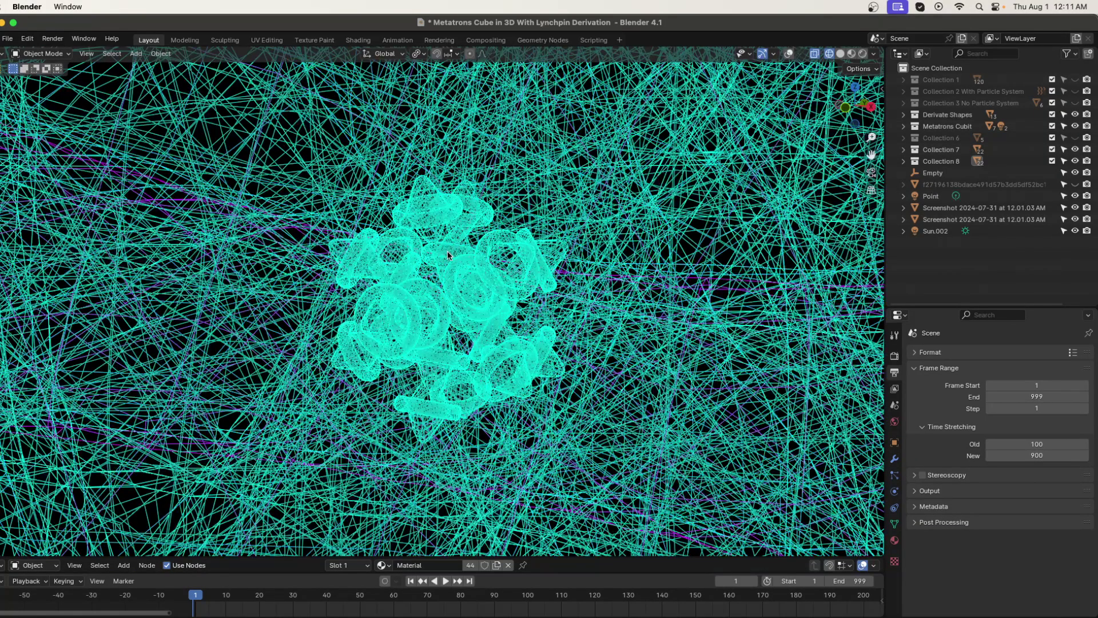
pyautogui.scroll(3, 448, 256)
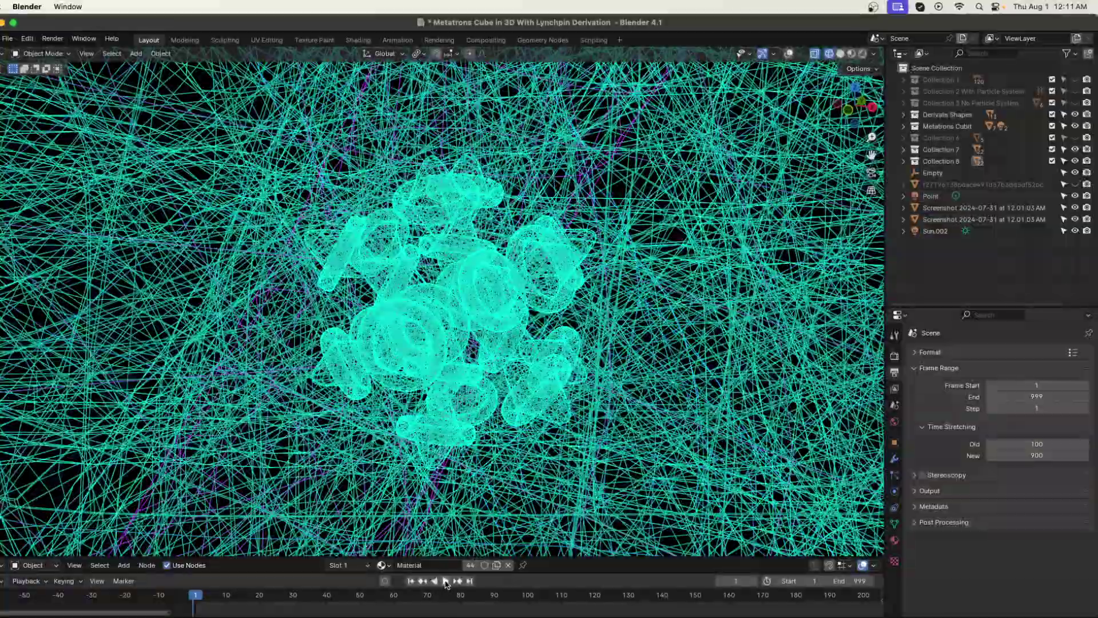
pyautogui.click(447, 581)
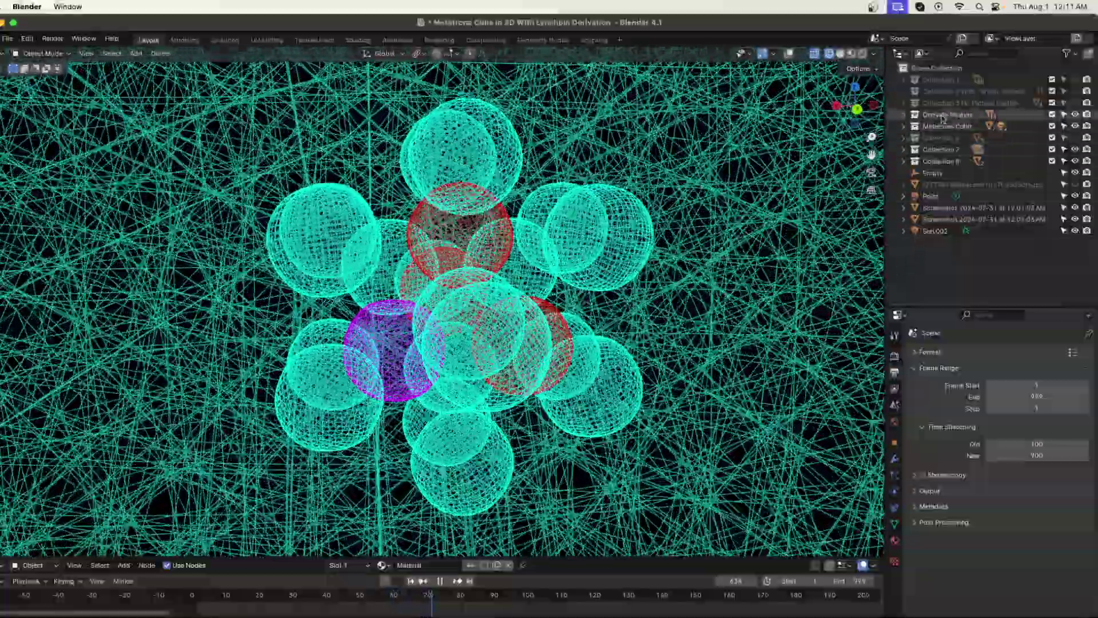
# Select the Derivate Shapes collection and hide the background wireframe collections
pyautogui.click(948, 115)
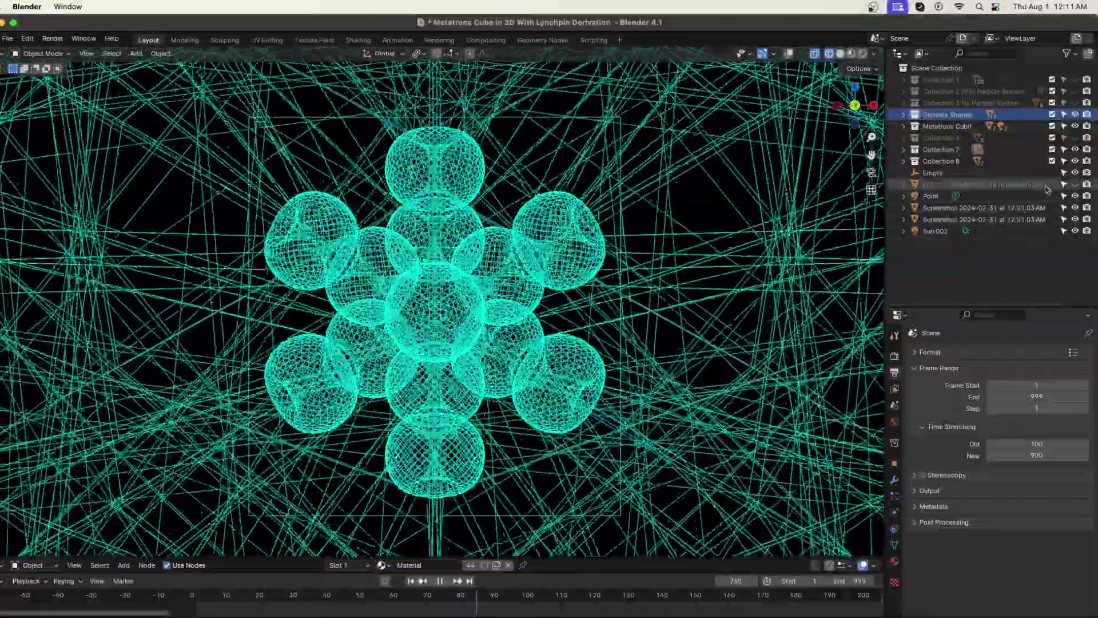
pyautogui.click(1075, 184)
pyautogui.click(1075, 184)
pyautogui.click(1075, 184)
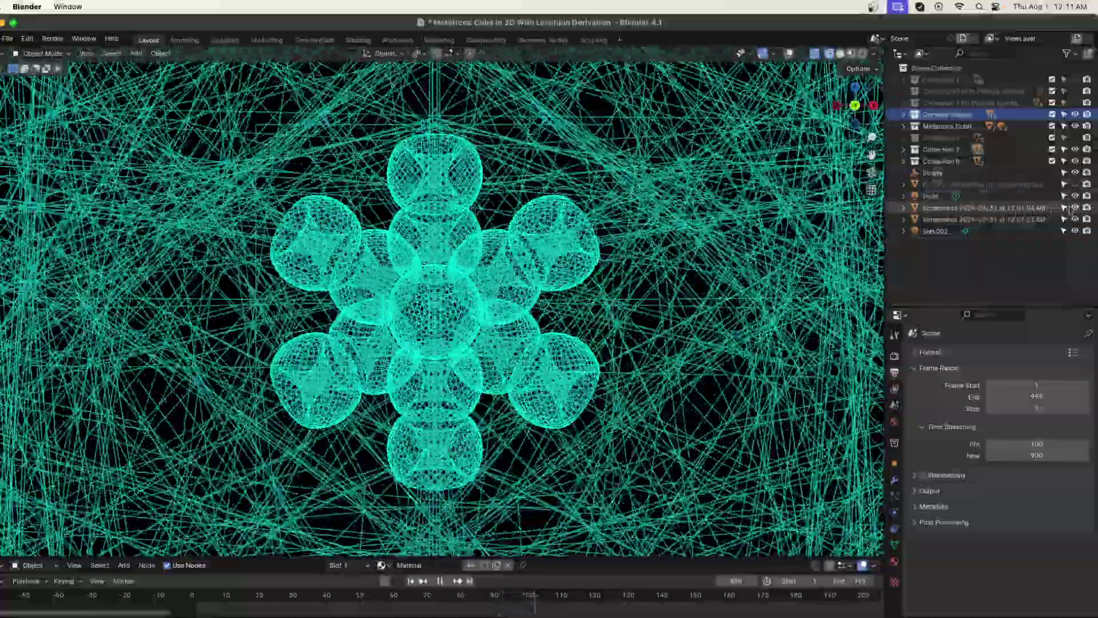
pyautogui.click(1075, 207)
pyautogui.click(1075, 219)
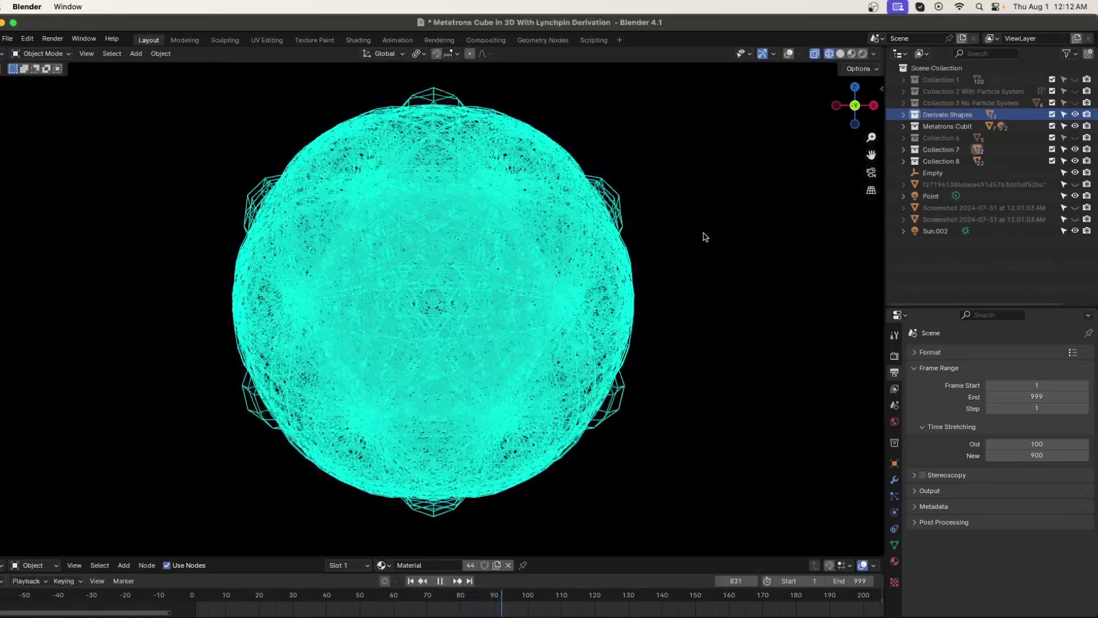
# Look straight down on the animated wireframe sphere in top orthographic view
pyautogui.press('KP_7')
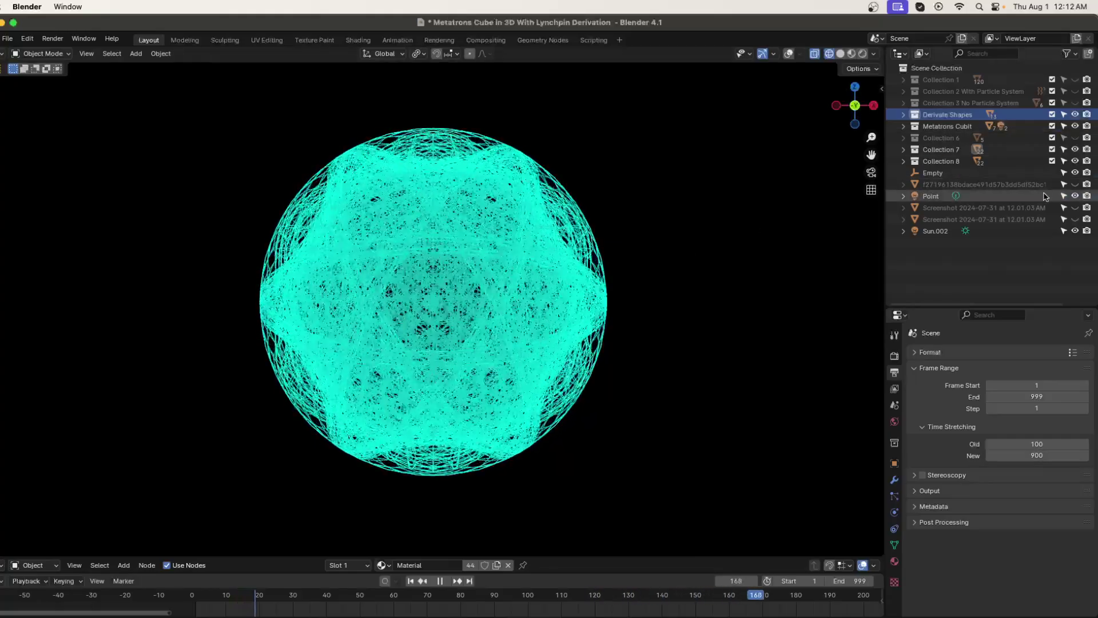
# Unhide the flower-of-life photo plane in Material Preview and hide Collection 8
pyautogui.click(1076, 184)
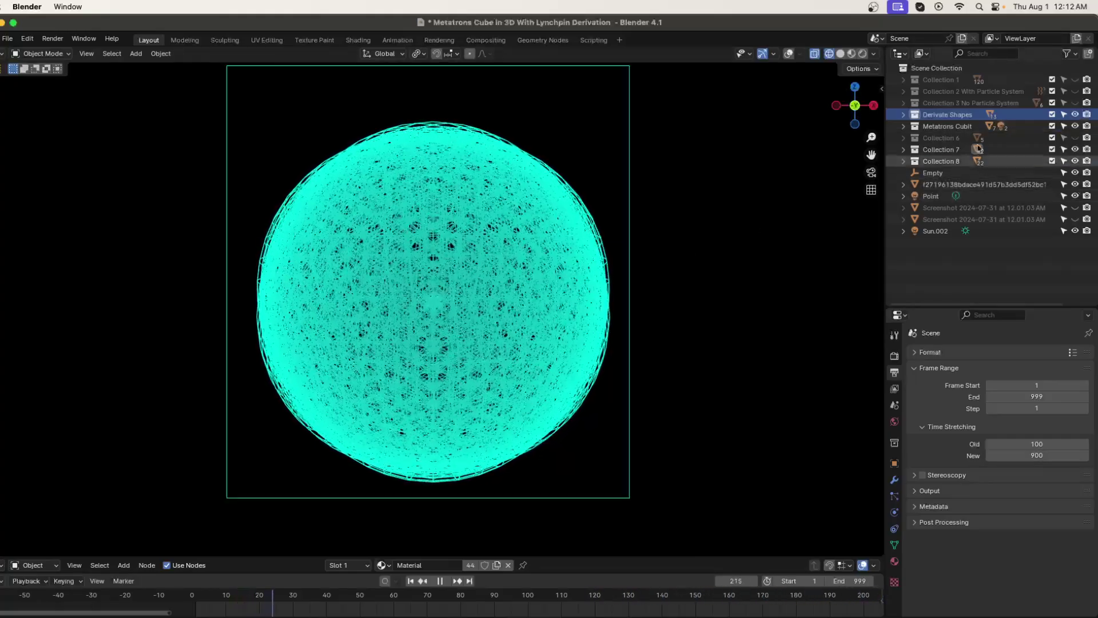
pyautogui.click(852, 54)
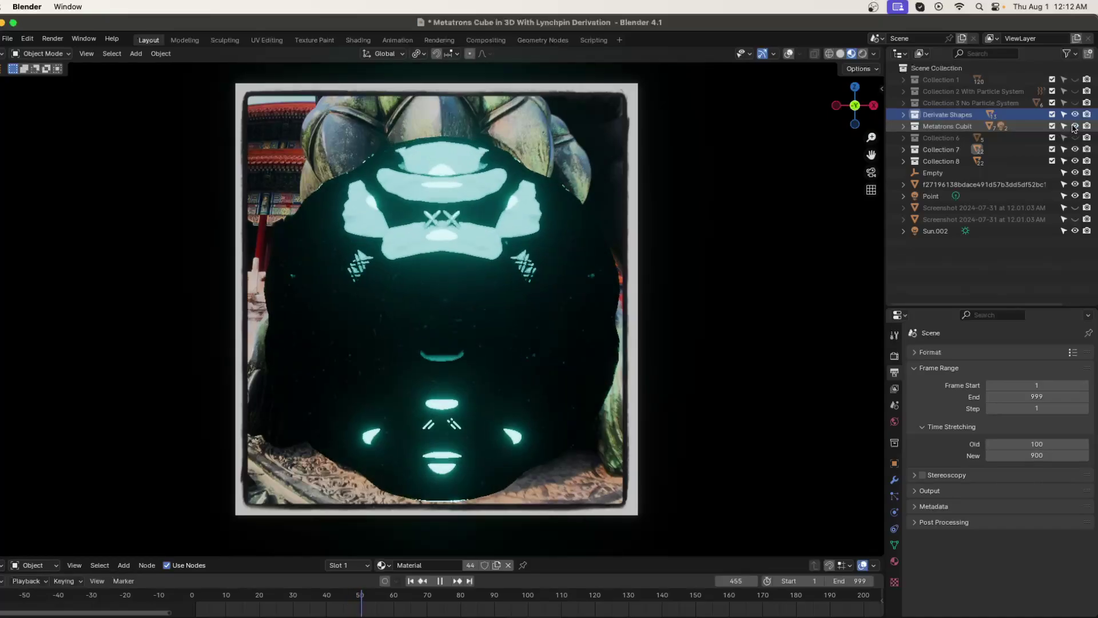
pyautogui.click(1074, 163)
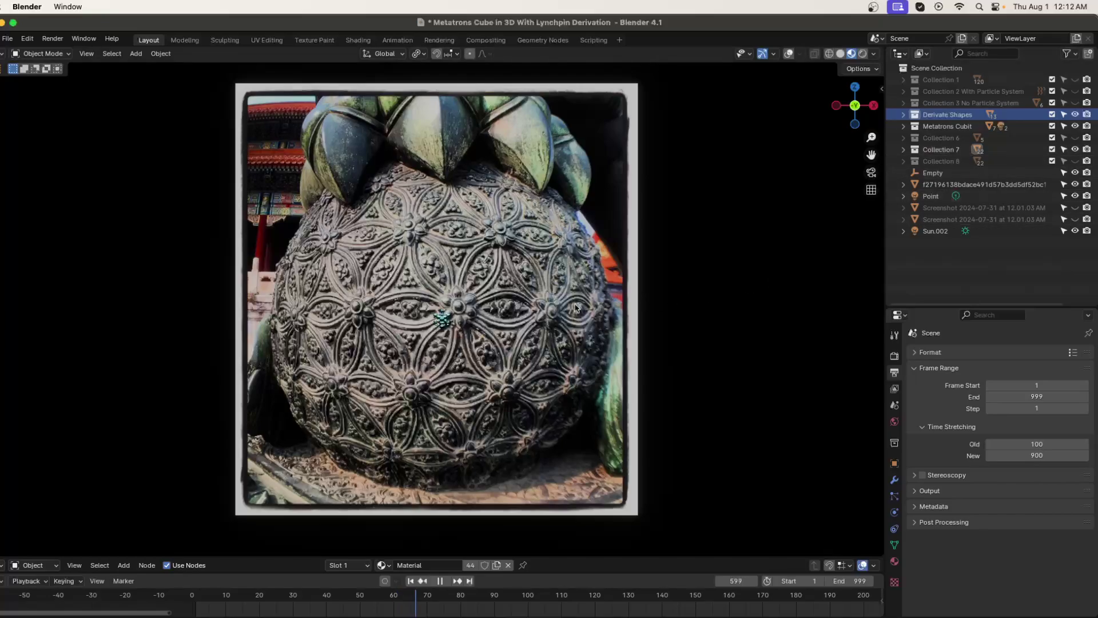
# Move the photo plane, shrink it to 0.55, and reposition it under the glass solid
pyautogui.click(590, 295)
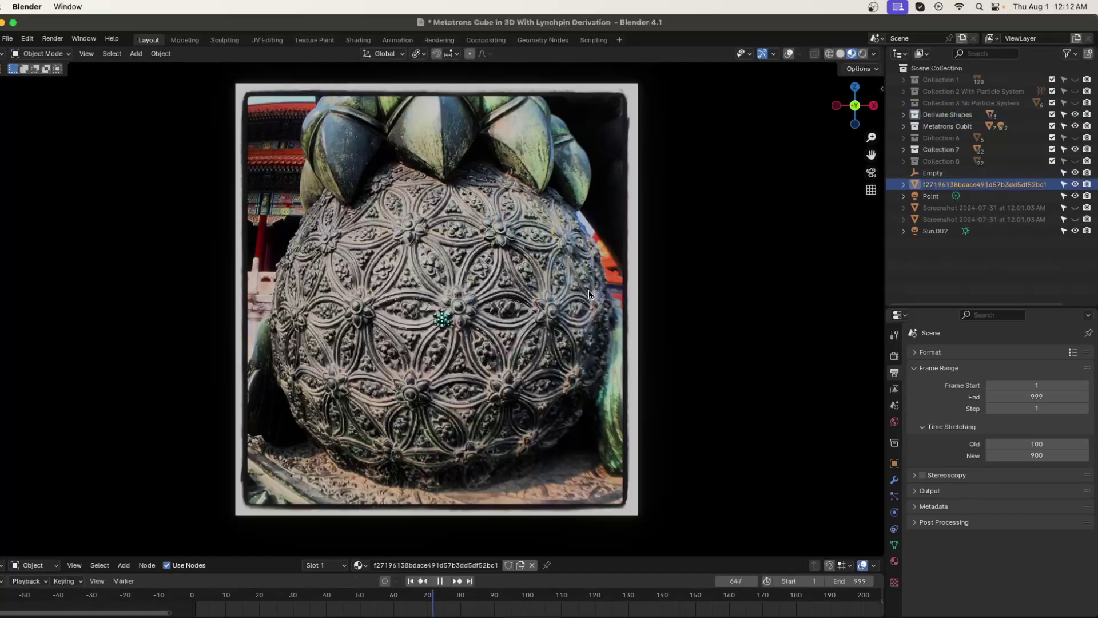
pyautogui.press('g')
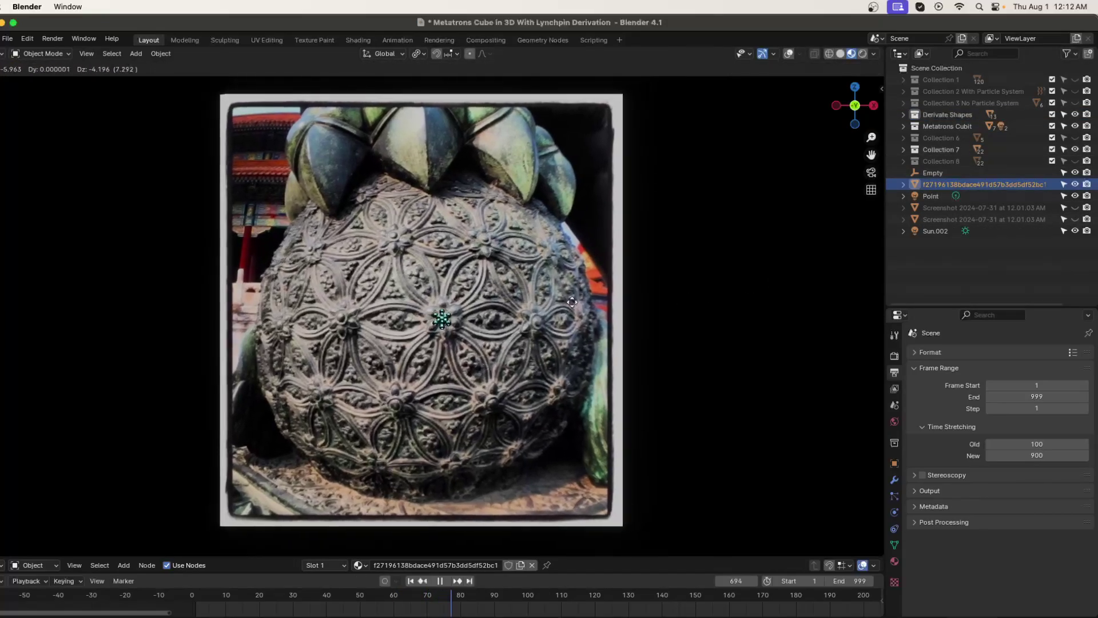
pyautogui.click(572, 301)
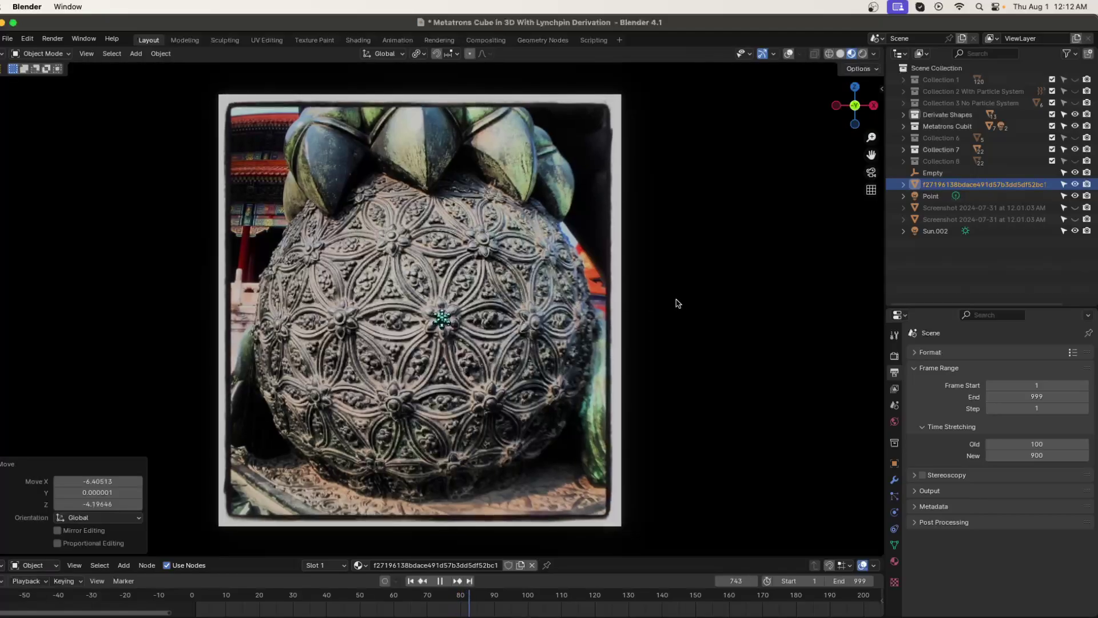
pyautogui.press('s')
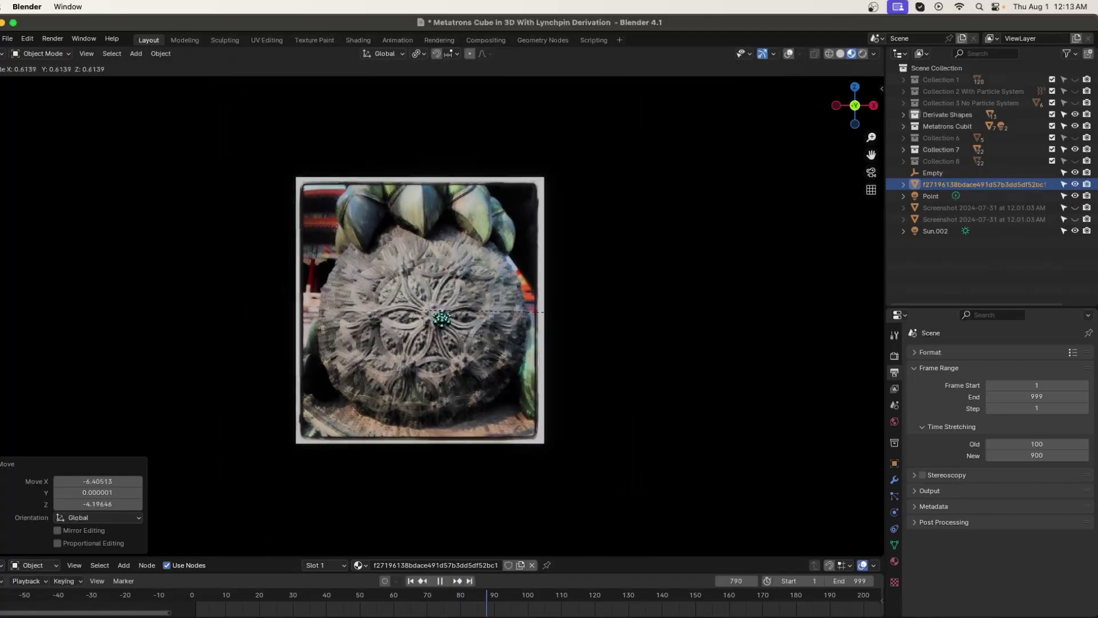
pyautogui.click(529, 315)
pyautogui.press('g')
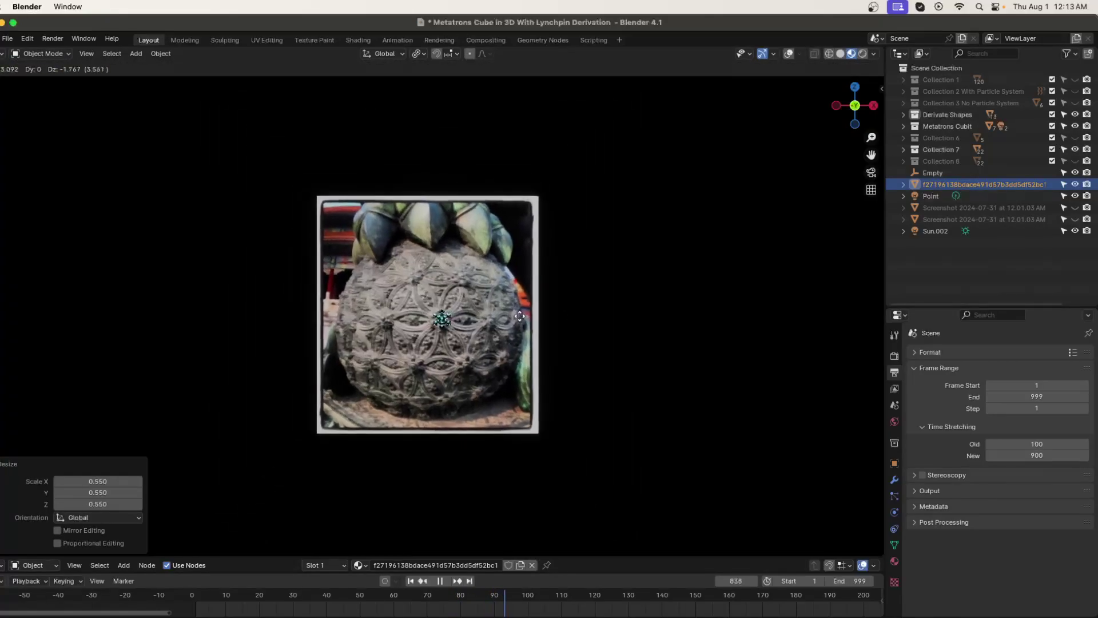
pyautogui.click(522, 317)
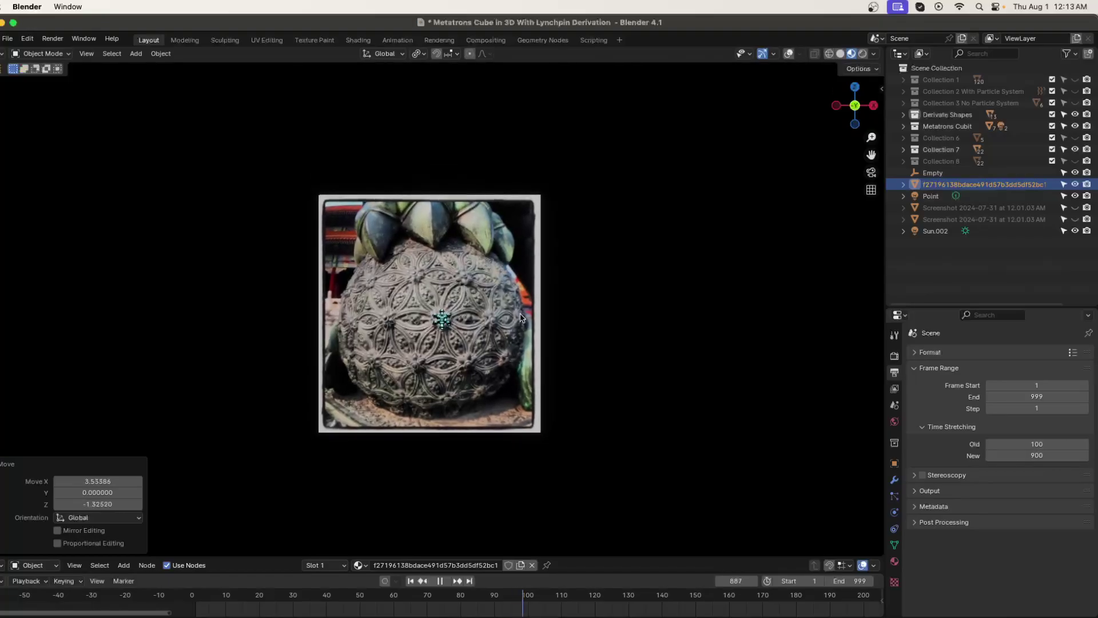
pyautogui.scroll(5, 522, 316)
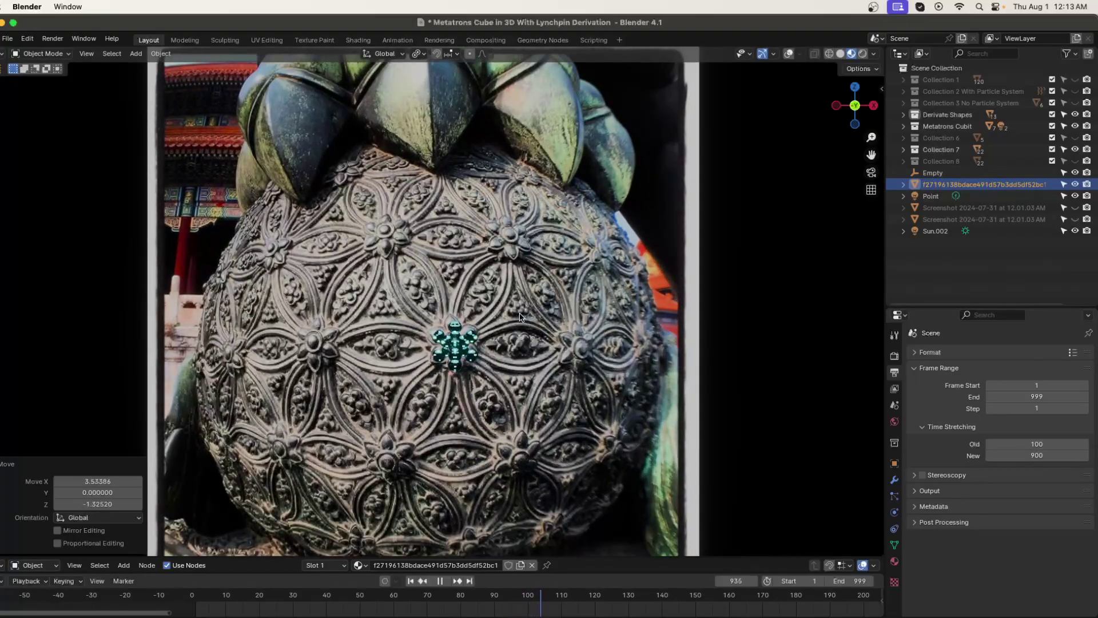
pyautogui.scroll(8, 519, 316)
pyautogui.scroll(8, 519, 312)
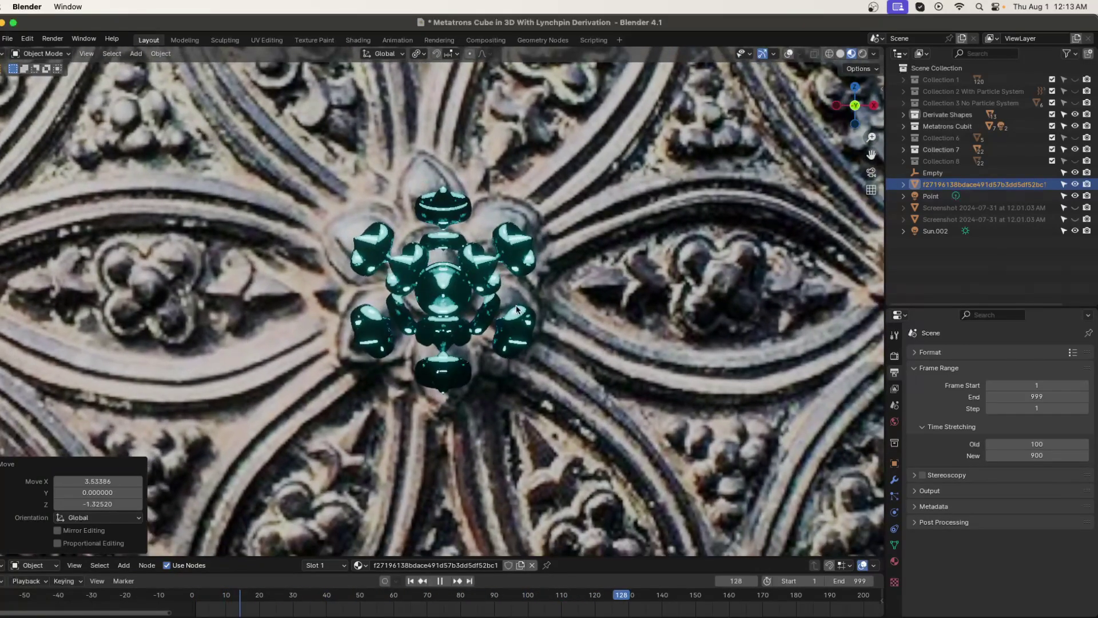
pyautogui.scroll(-8, 542, 490)
pyautogui.scroll(-10, 542, 490)
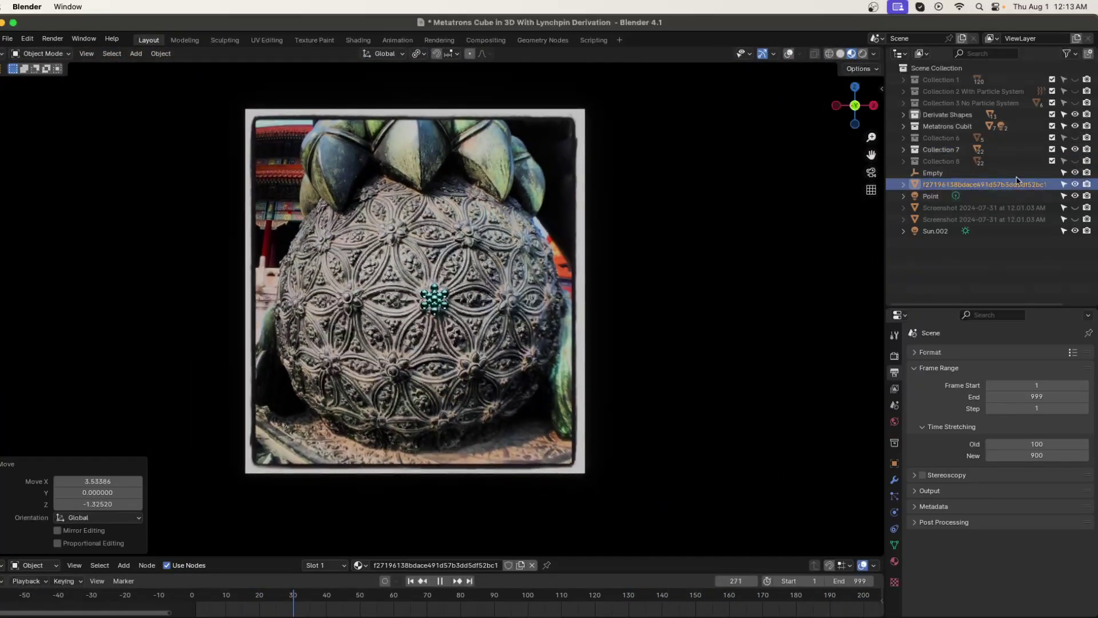
# Show Collection 8 again, enlarge the photo plane to 2.368, and move it along X
pyautogui.click(1076, 161)
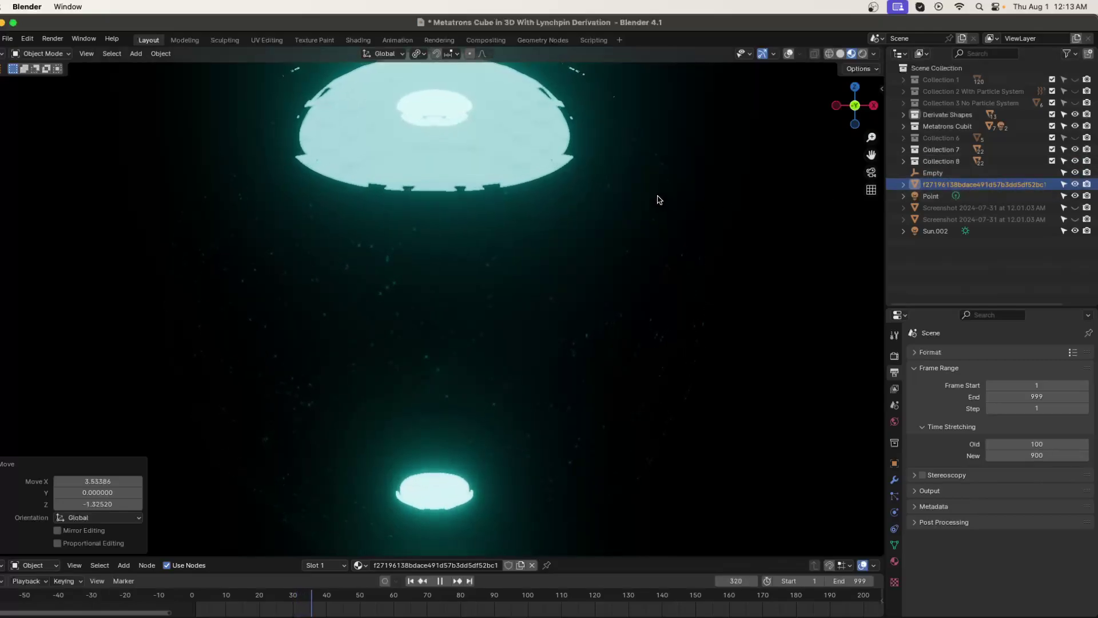
pyautogui.scroll(-5, 655, 228)
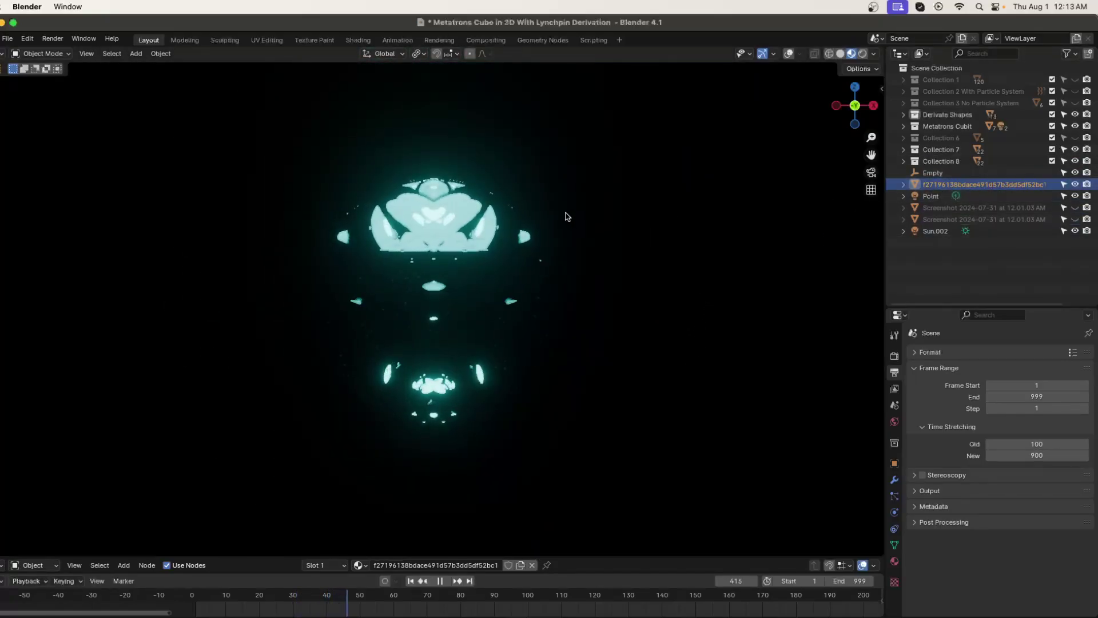
pyautogui.press('s')
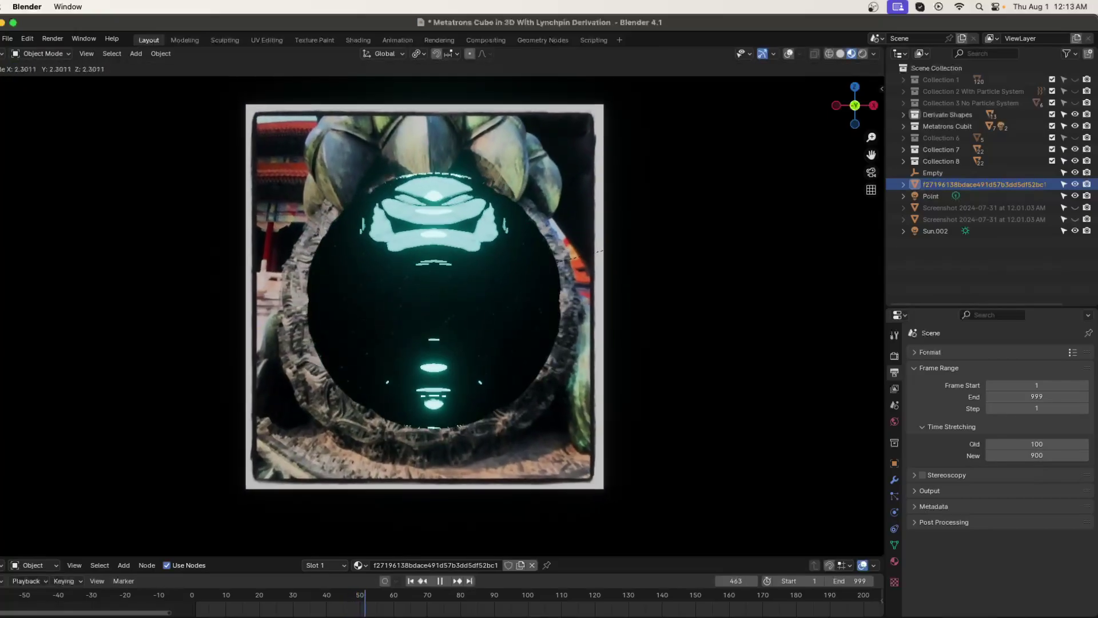
pyautogui.click(604, 250)
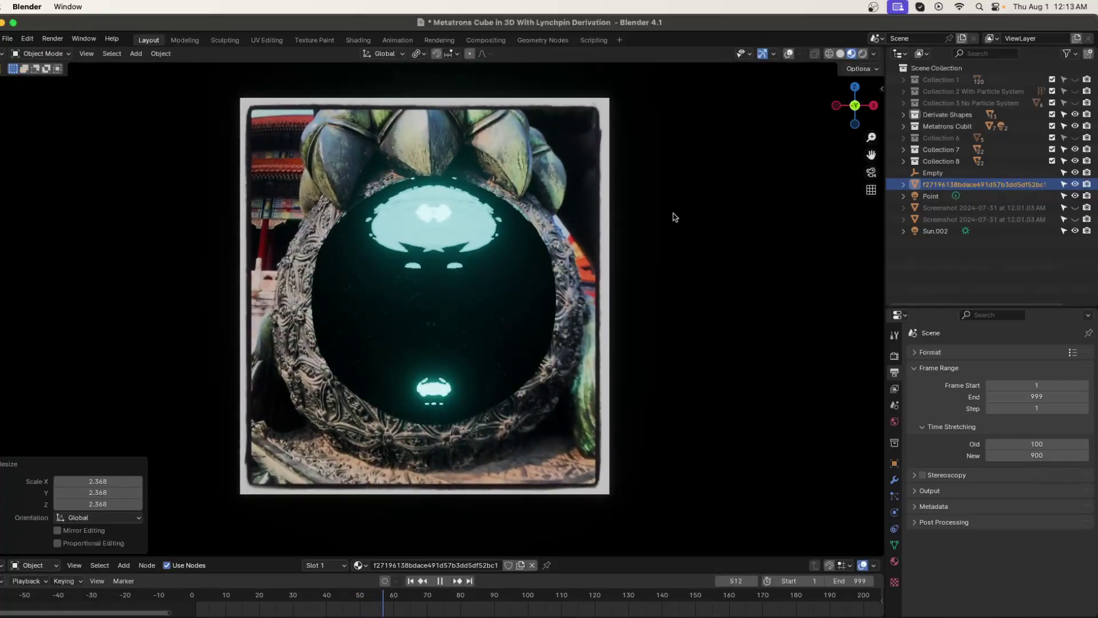
pyautogui.press('g')
pyautogui.press('x')
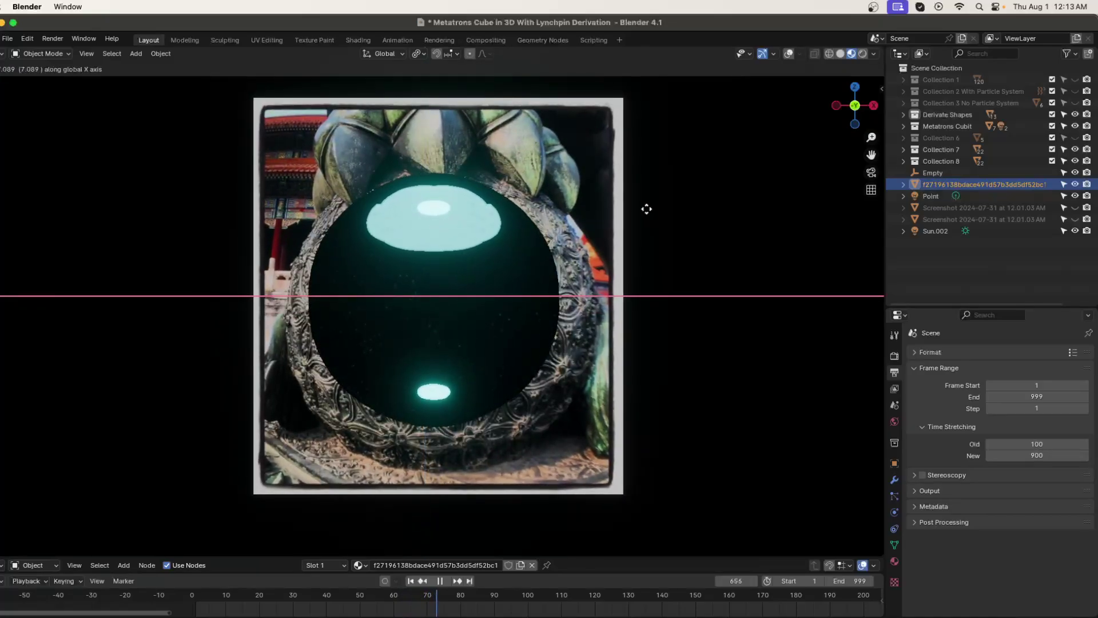
pyautogui.click(646, 210)
pyautogui.scroll(-2, 629, 219)
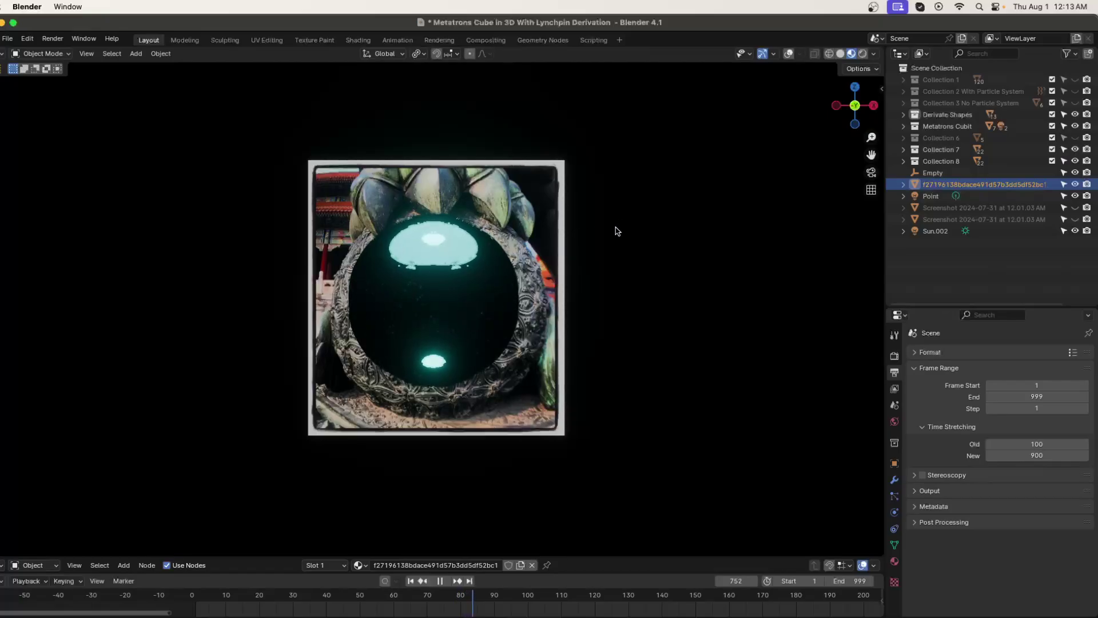
# Reposition the plane, scale it to 0.786, stop playback, and switch to Rendered shading
pyautogui.press('g')
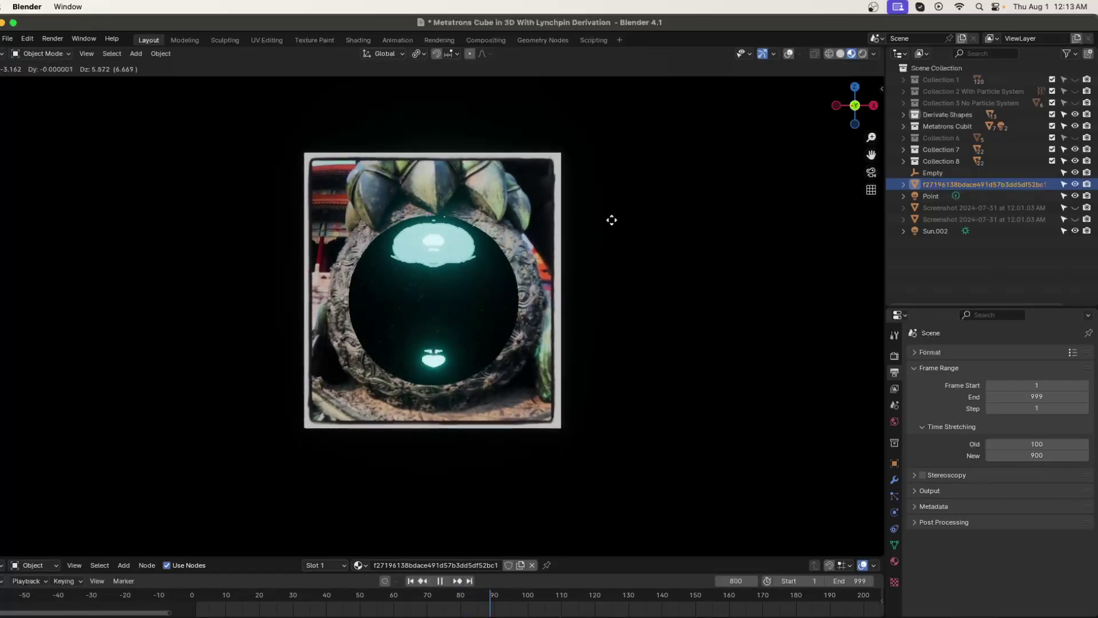
pyautogui.click(612, 224)
pyautogui.press('s')
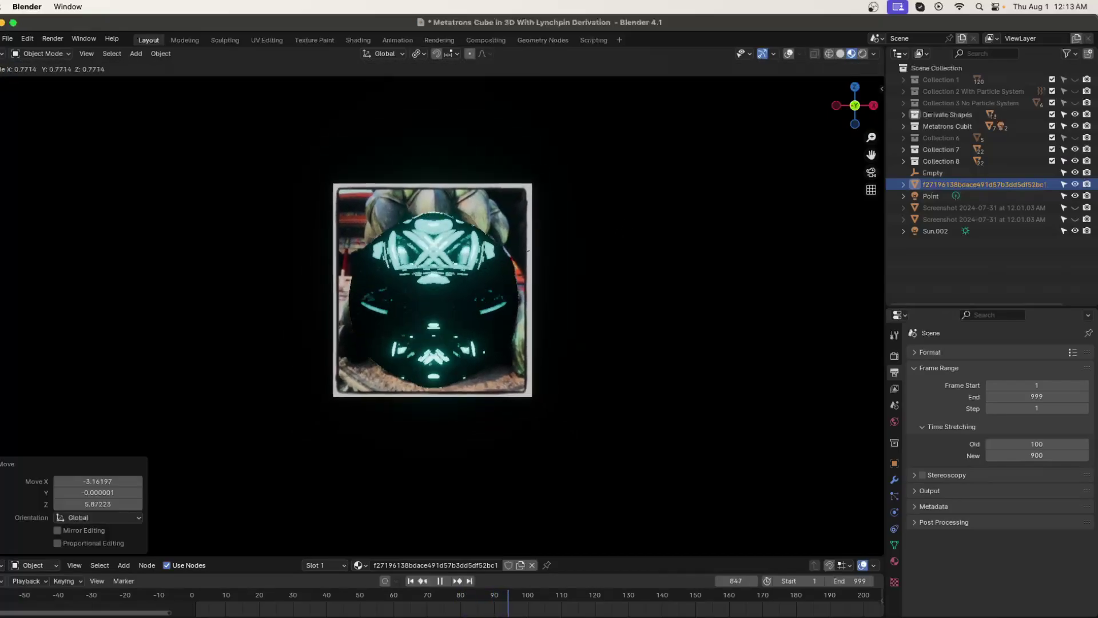
pyautogui.click(589, 229)
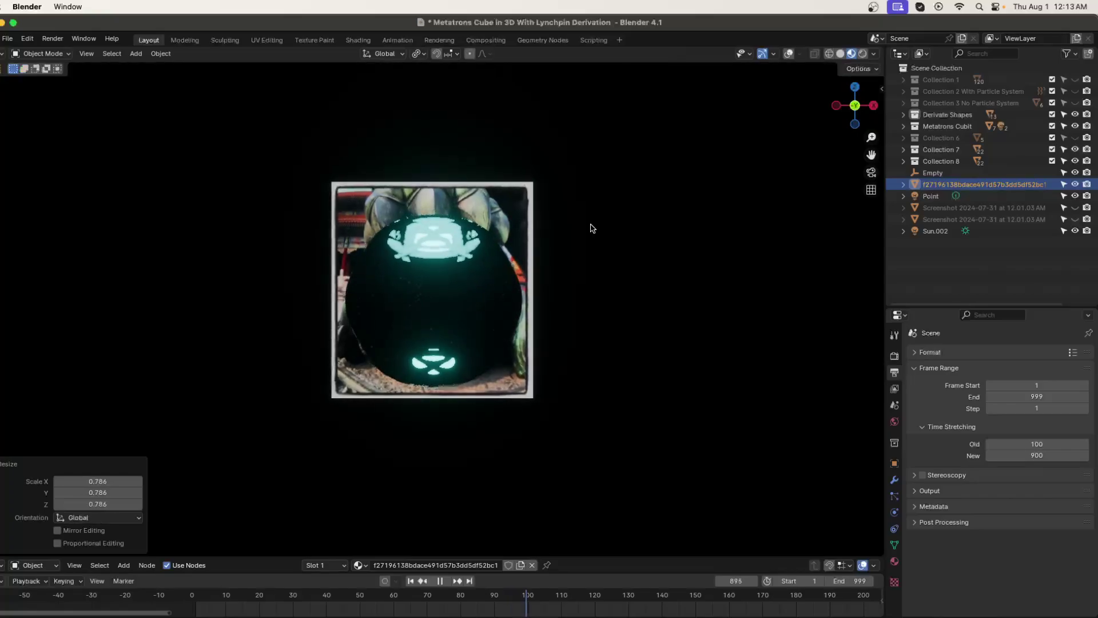
pyautogui.scroll(3, 601, 235)
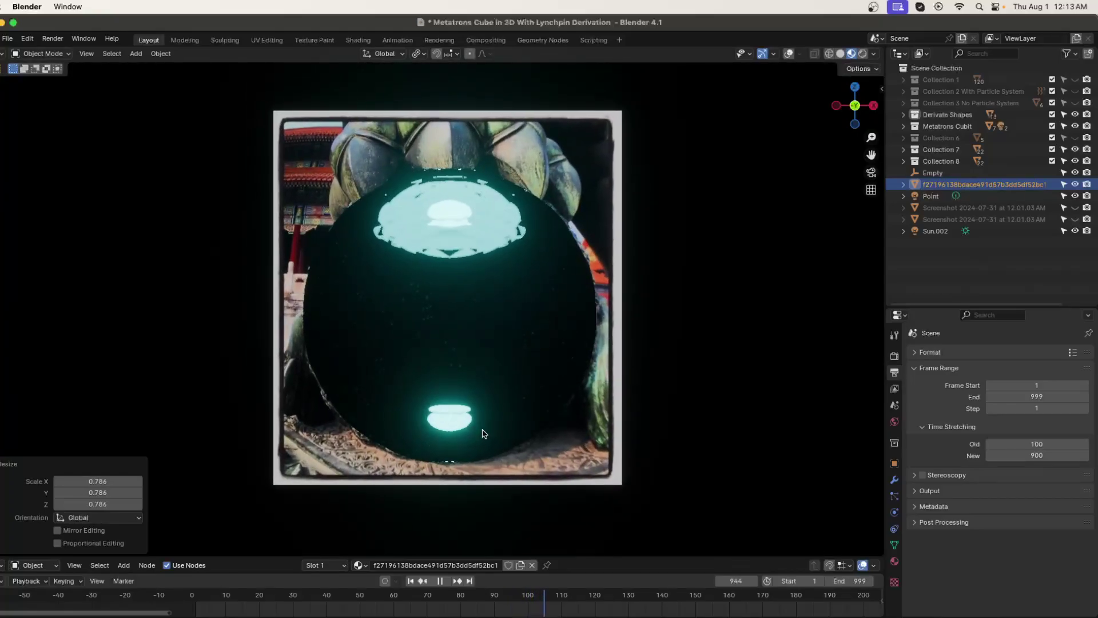
pyautogui.click(441, 581)
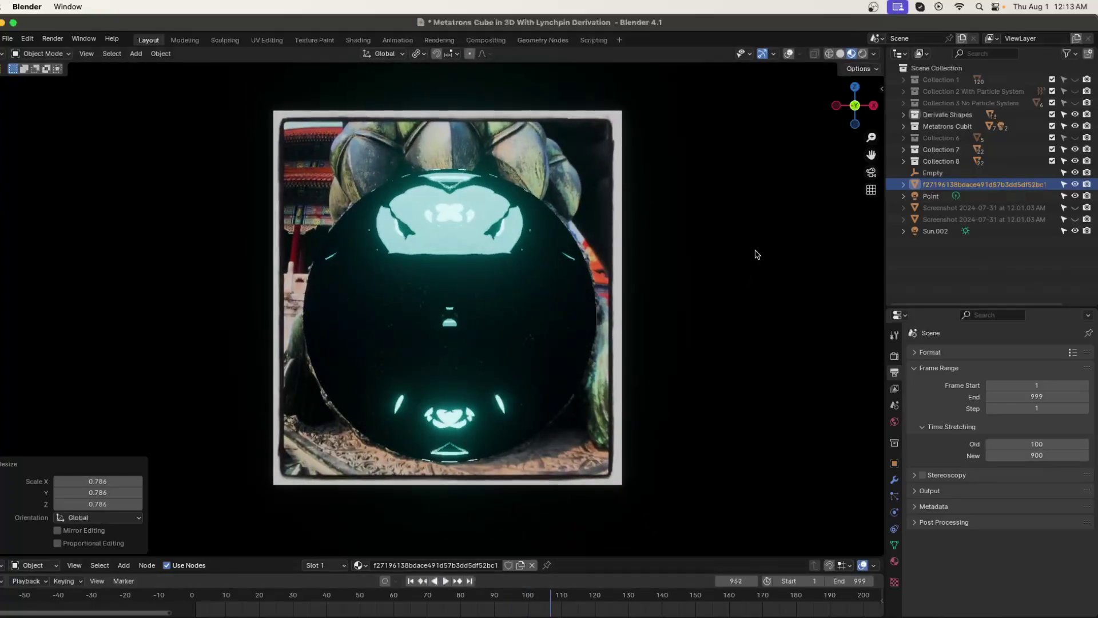
pyautogui.click(863, 54)
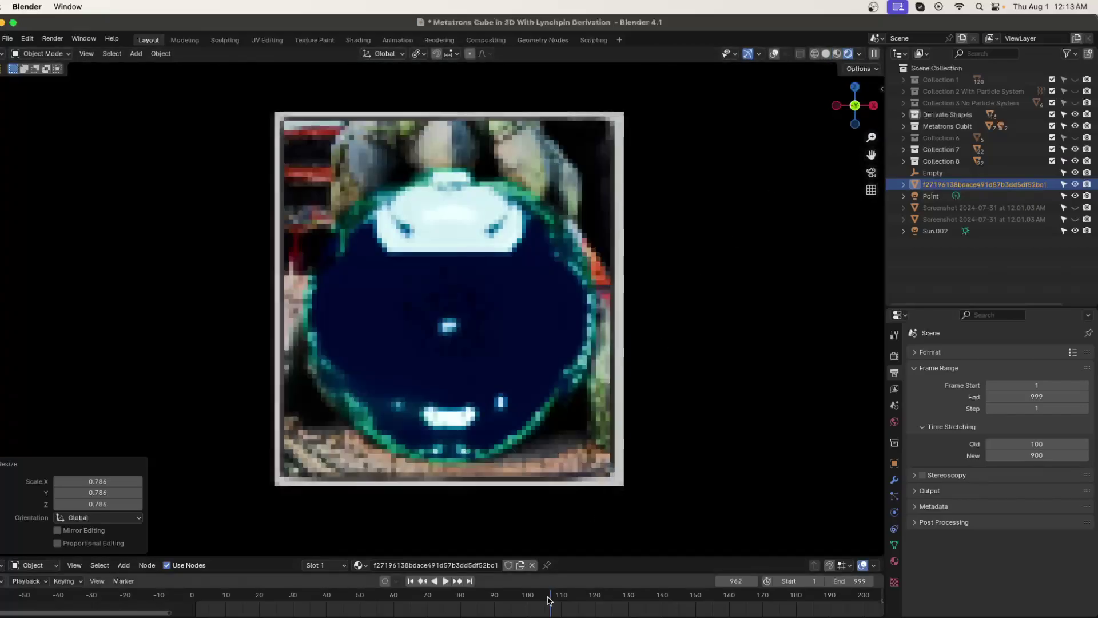
# Restart the animation from frame 1 and switch the viewport to Material Preview shading
pyautogui.click(411, 581)
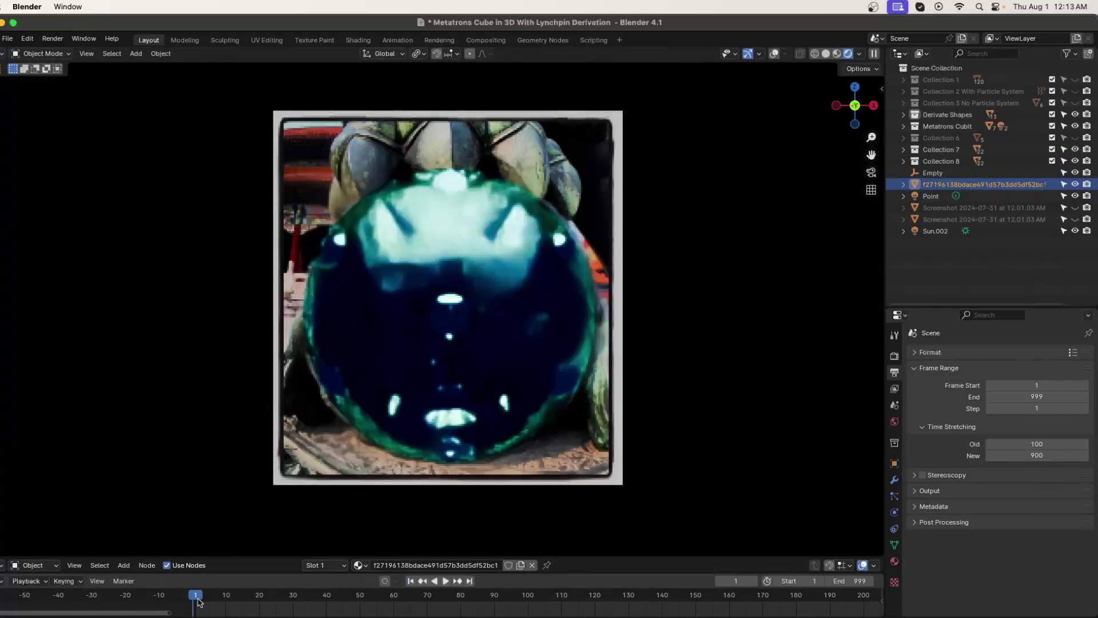
pyautogui.press('space')
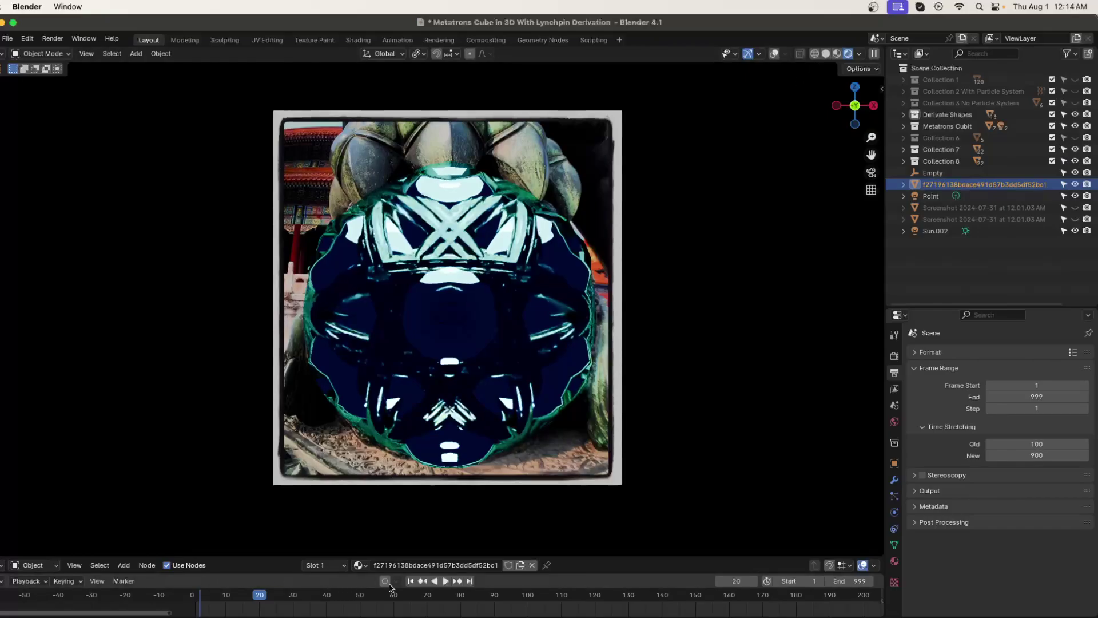
pyautogui.click(837, 54)
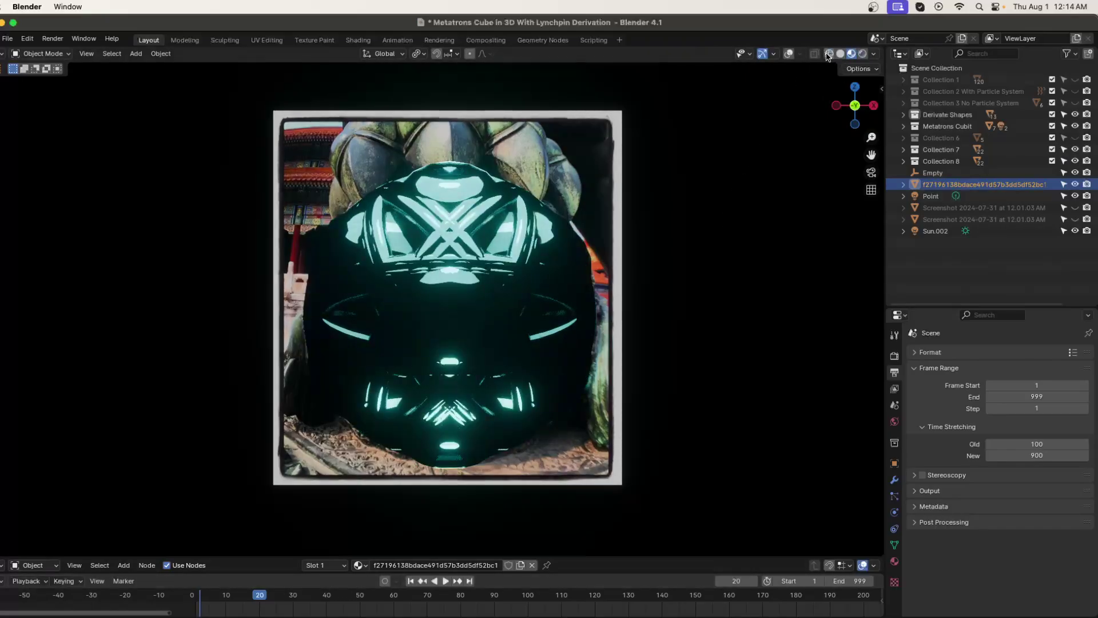
# Play the animation in Solid shading, stop it at frame 166, then switch to Material Preview
pyautogui.click(839, 54)
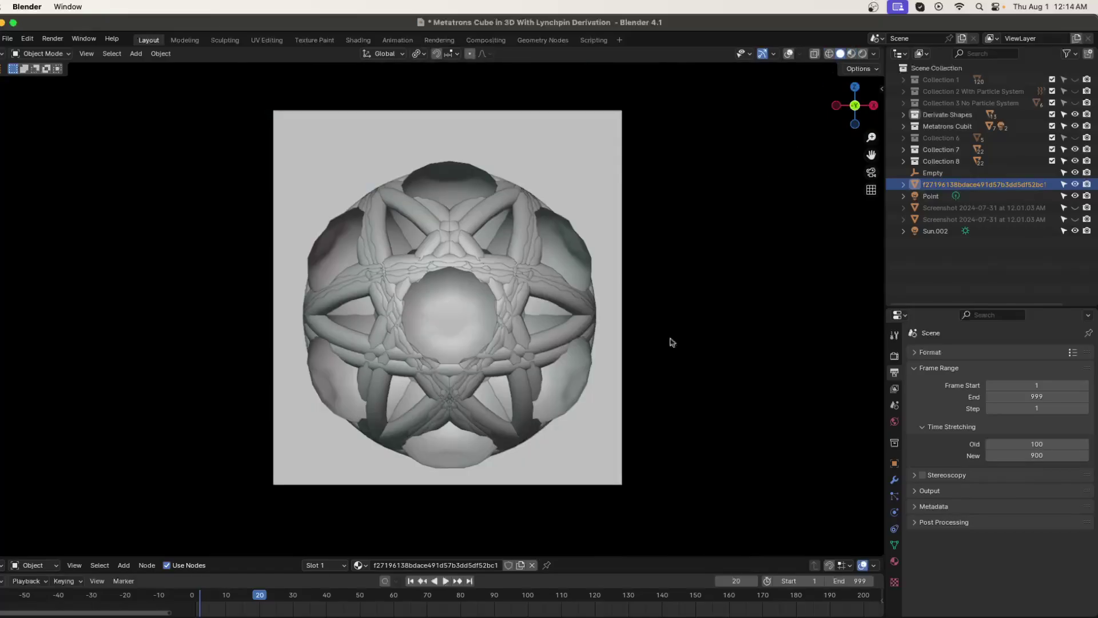
pyautogui.press('space')
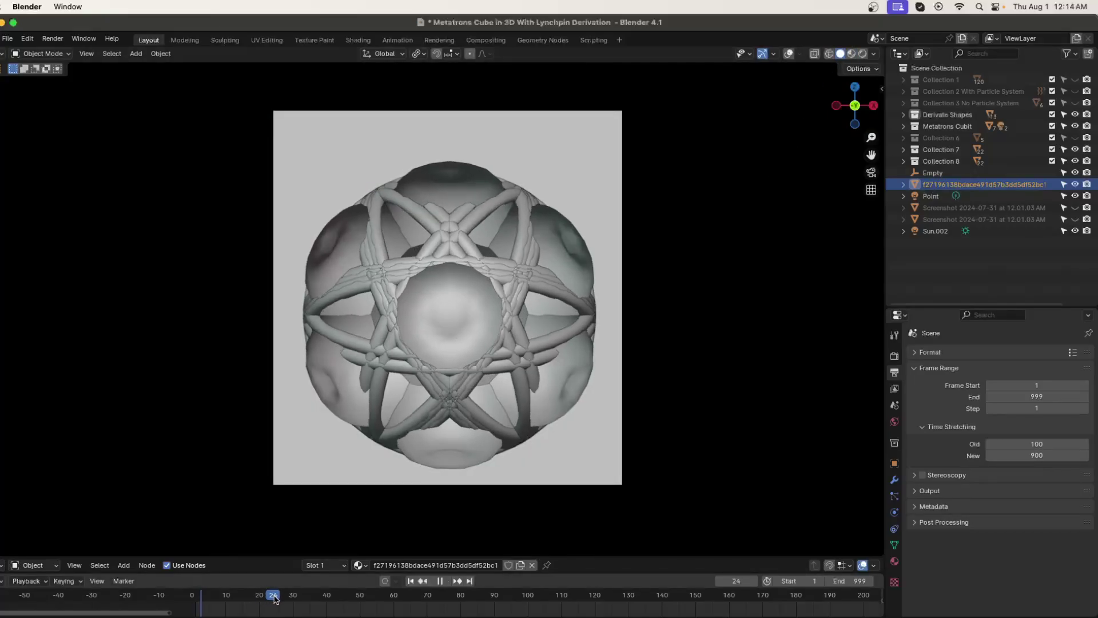
pyautogui.moveTo(318, 602); pyautogui.dragTo(749, 582)
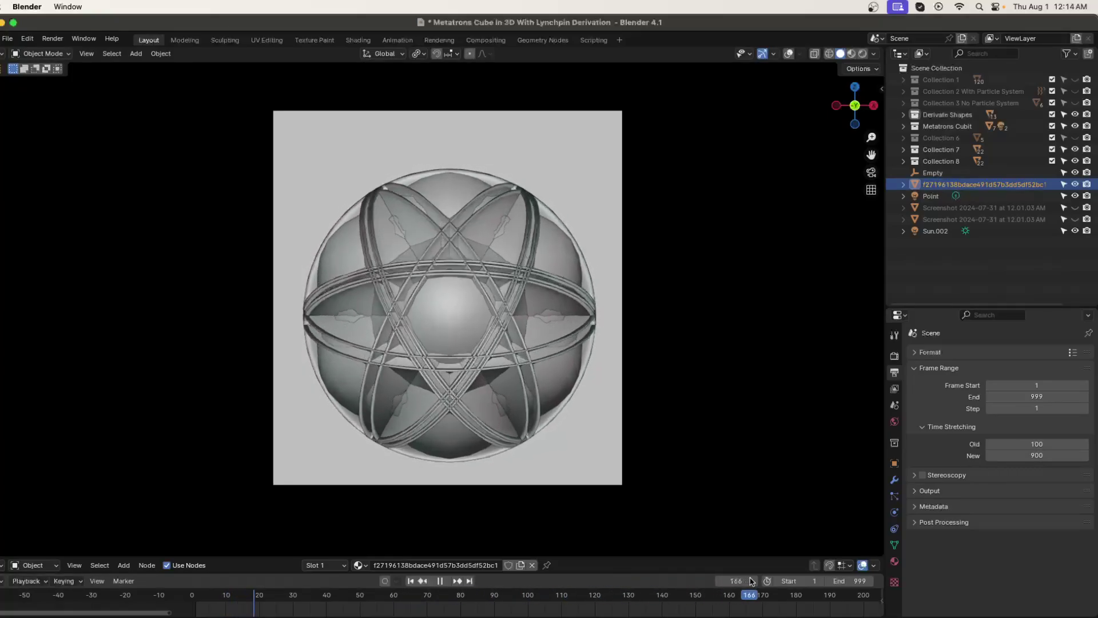
pyautogui.press('space')
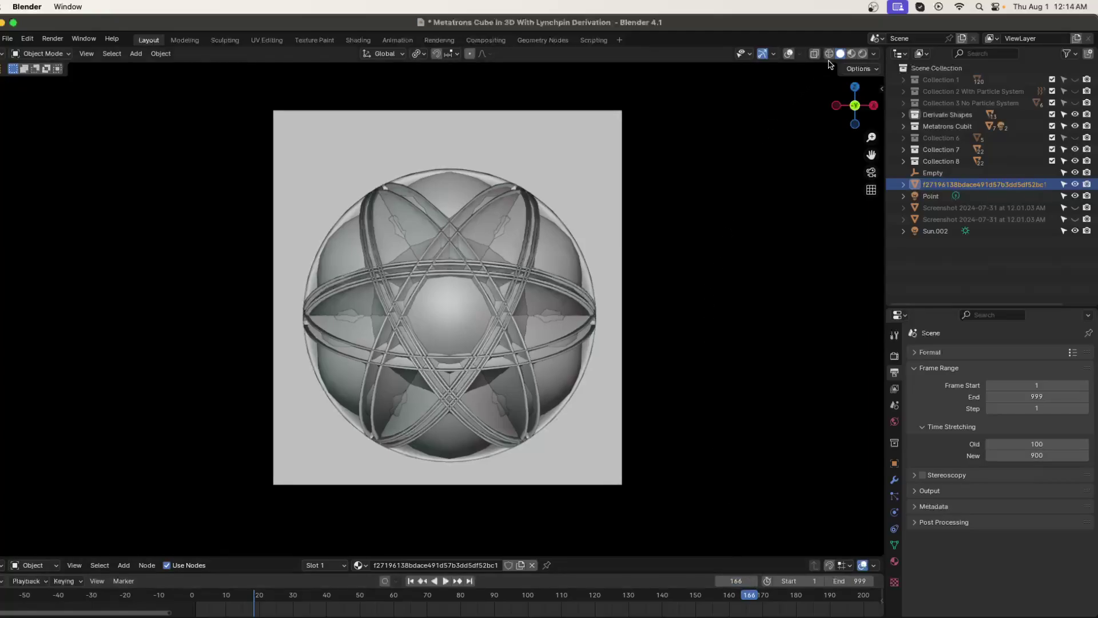
pyautogui.click(853, 57)
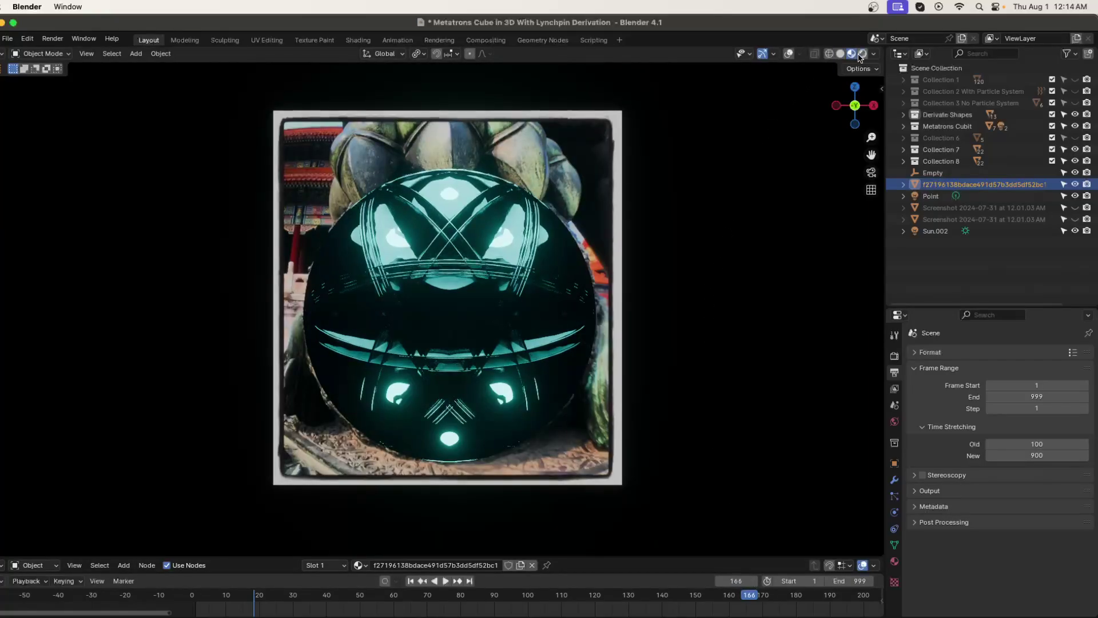
# Switch to Rendered shading and zoom in so the photo plane fills more of the view
pyautogui.click(861, 54)
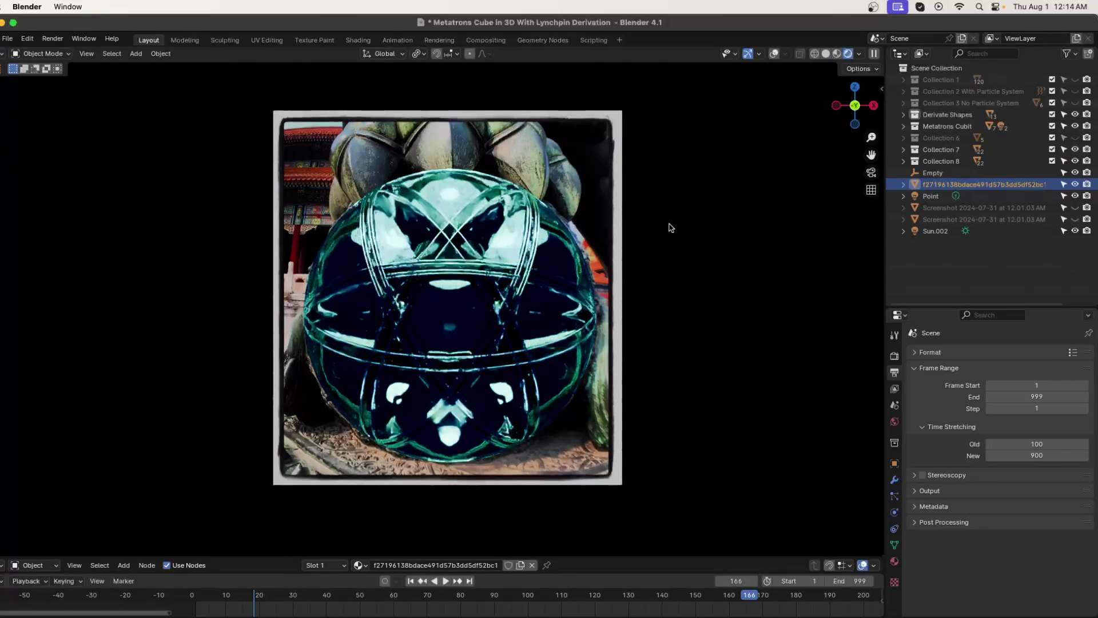
pyautogui.scroll(2, 670, 226)
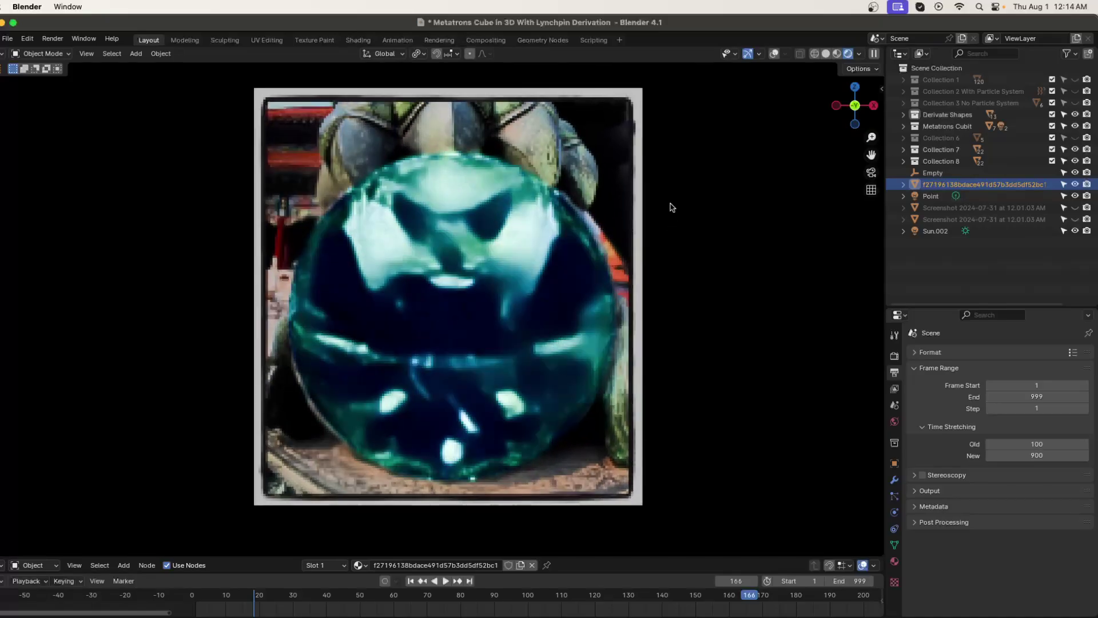
pyautogui.scroll(1, 671, 219)
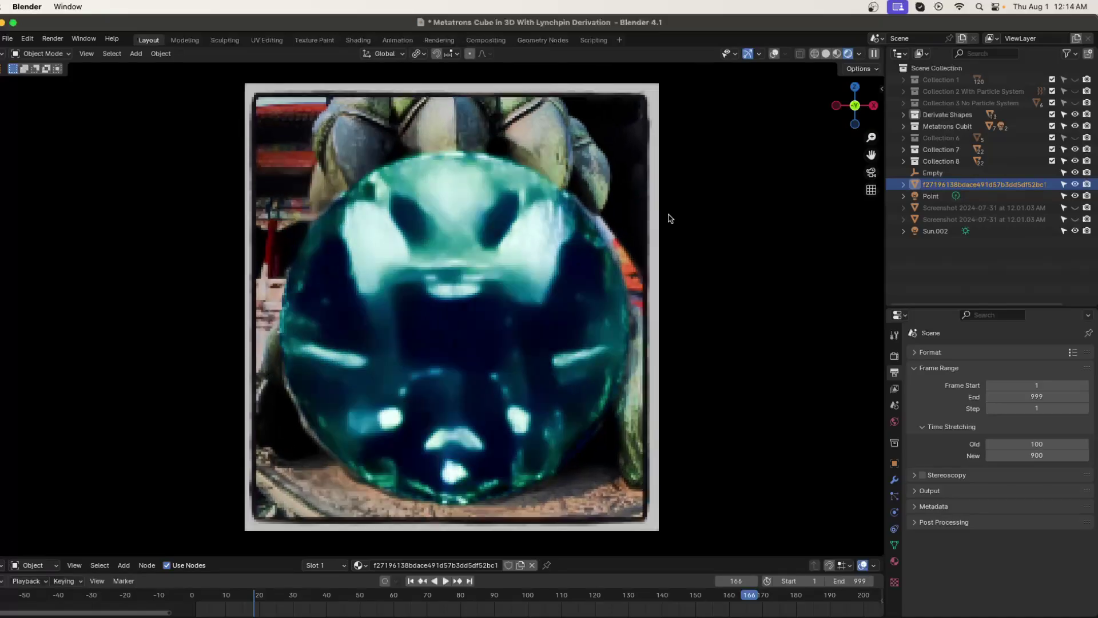
pyautogui.scroll(1, 671, 219)
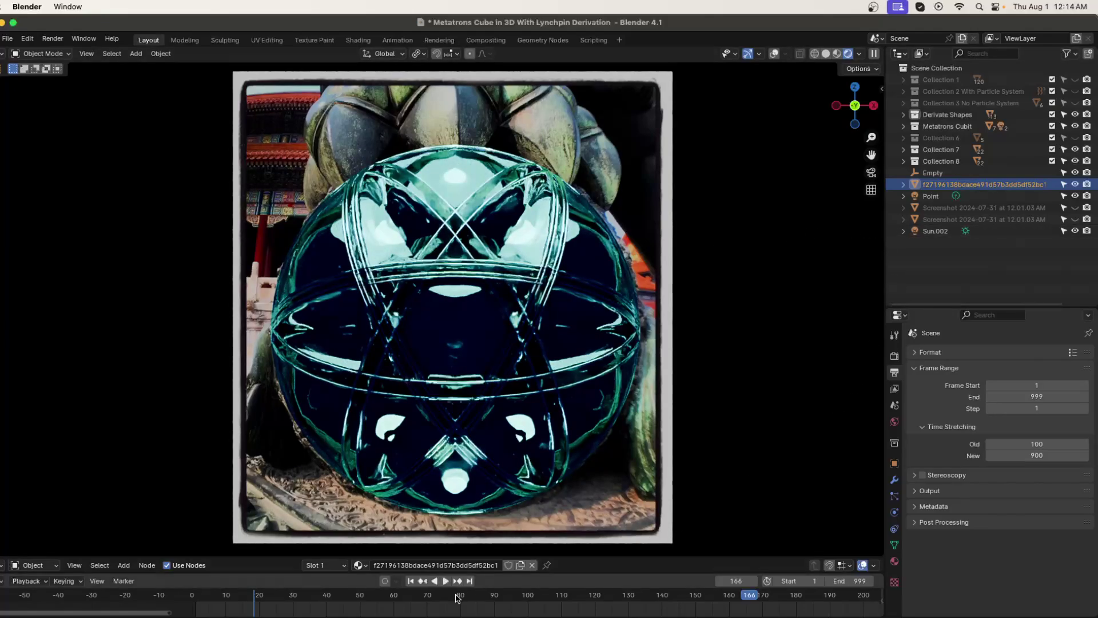
# Save the Metatrons Cube in 3D With Lynchpin Derivation project file
pyautogui.moveTo(420, 601)
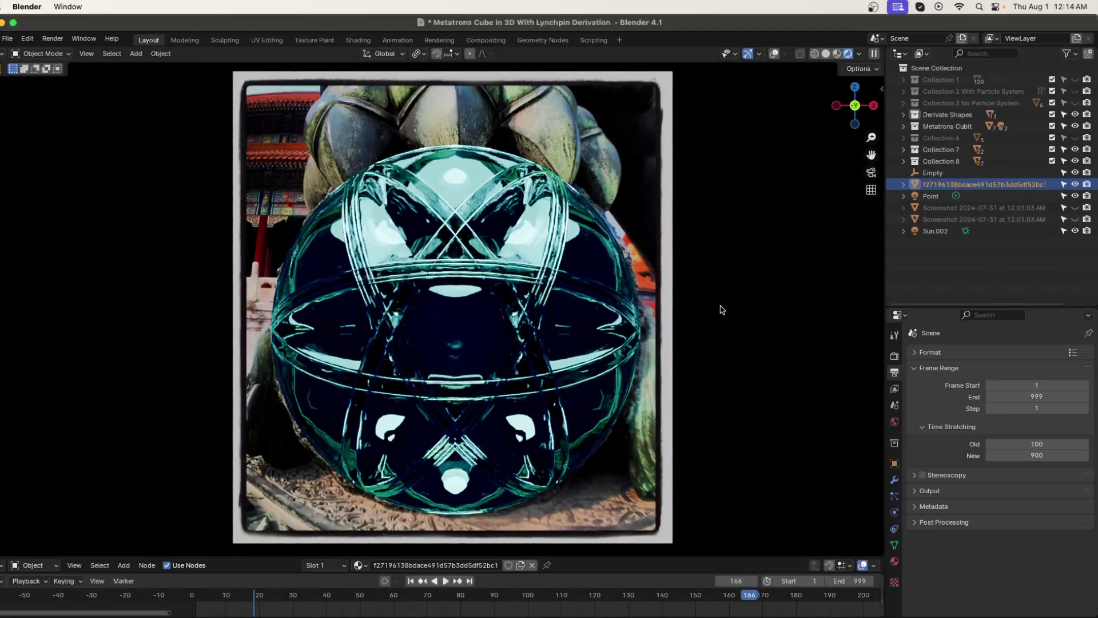
pyautogui.click(9, 40)
pyautogui.click(19, 117)
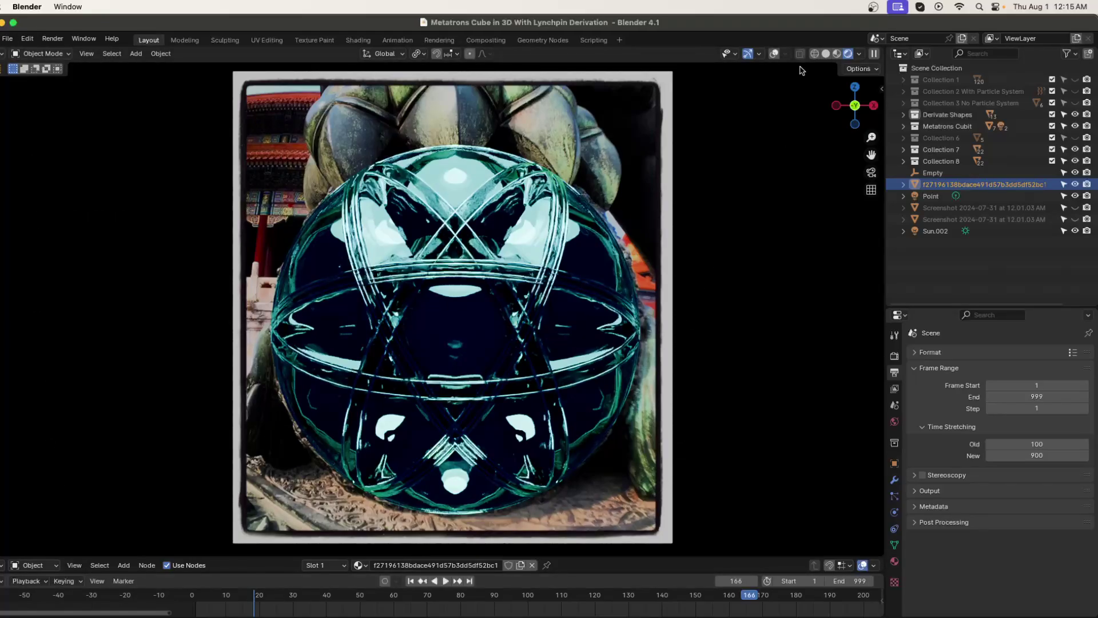
# Switch to Wireframe shading and zoom in on the cyan four-sphere solid
pyautogui.click(815, 53)
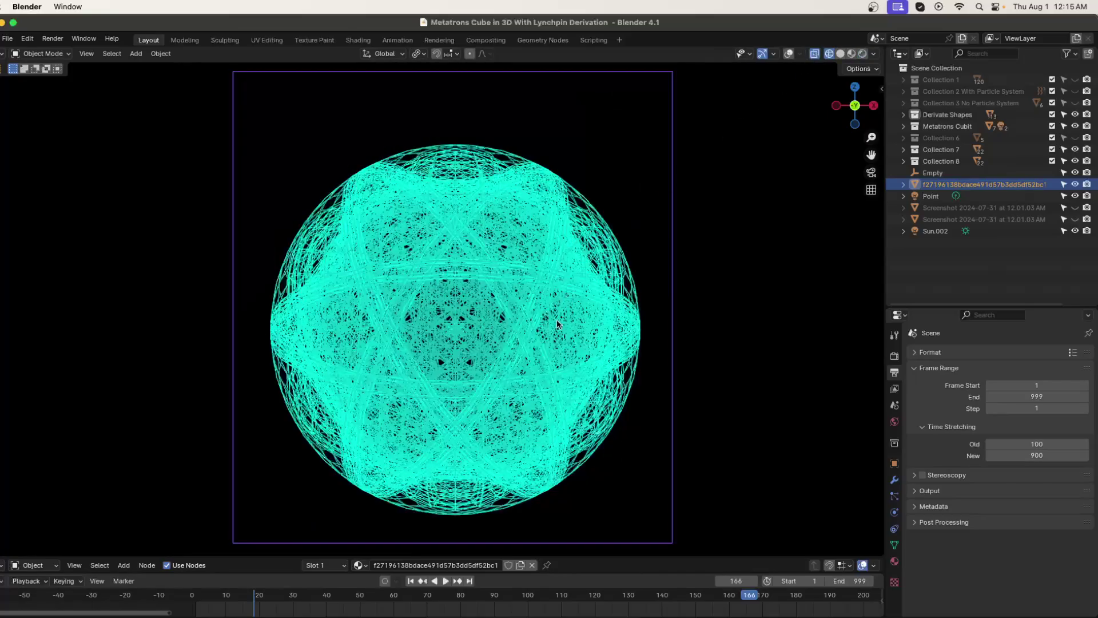
pyautogui.scroll(6, 534, 366)
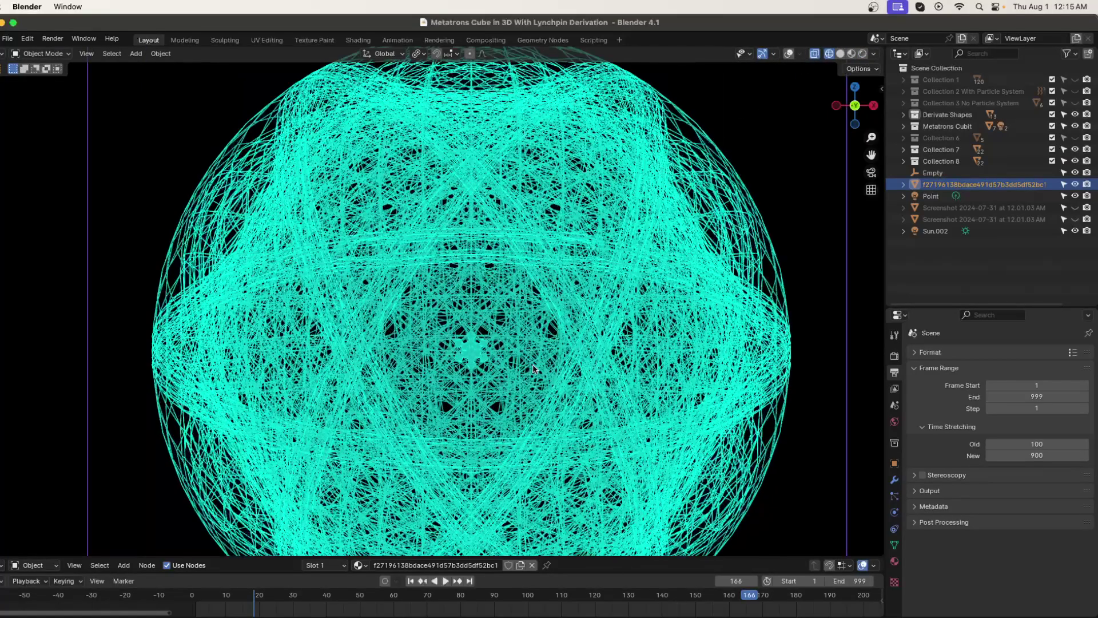
pyautogui.scroll(5, 534, 366)
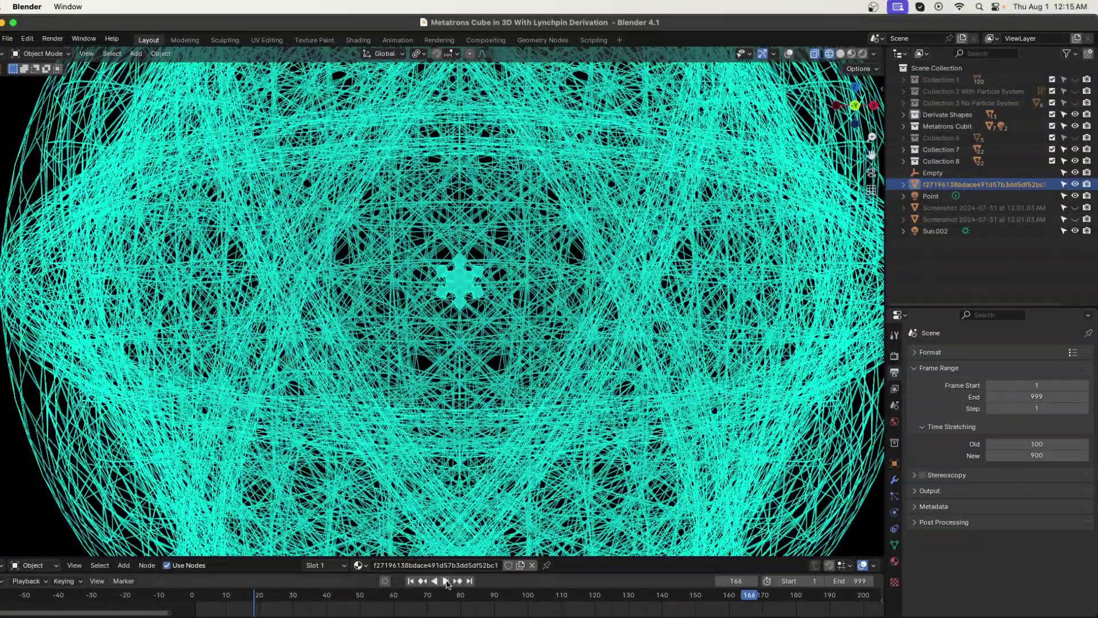
# Play the wireframe animation and orbit the view back to a straight-on front angle
pyautogui.click(446, 581)
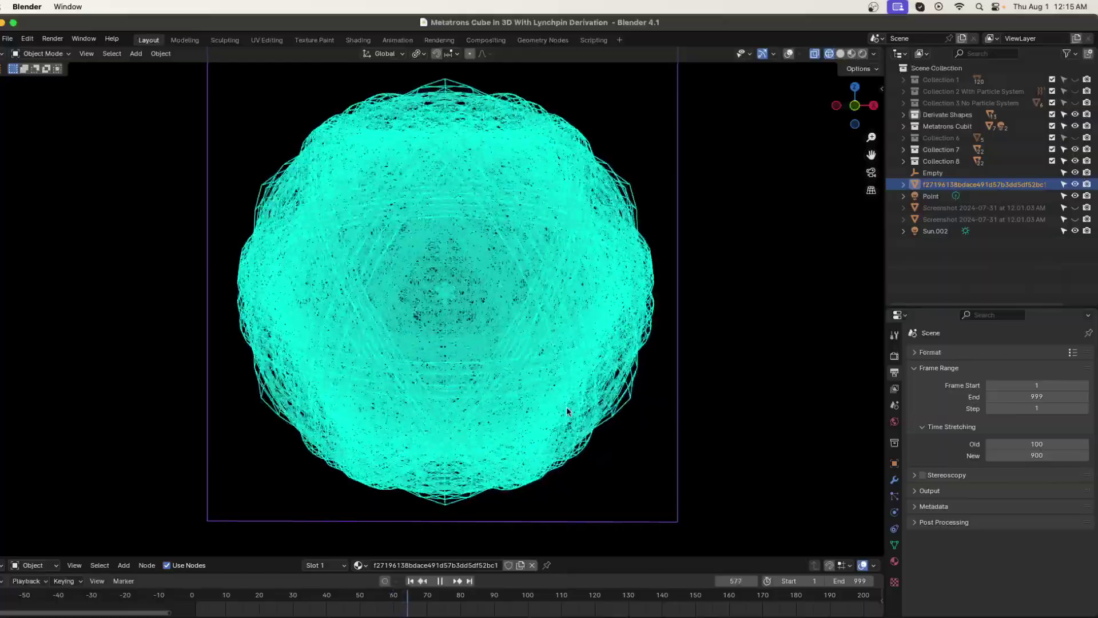
pyautogui.hscroll(5, 549, 410)
pyautogui.hscroll(10, 535, 413)
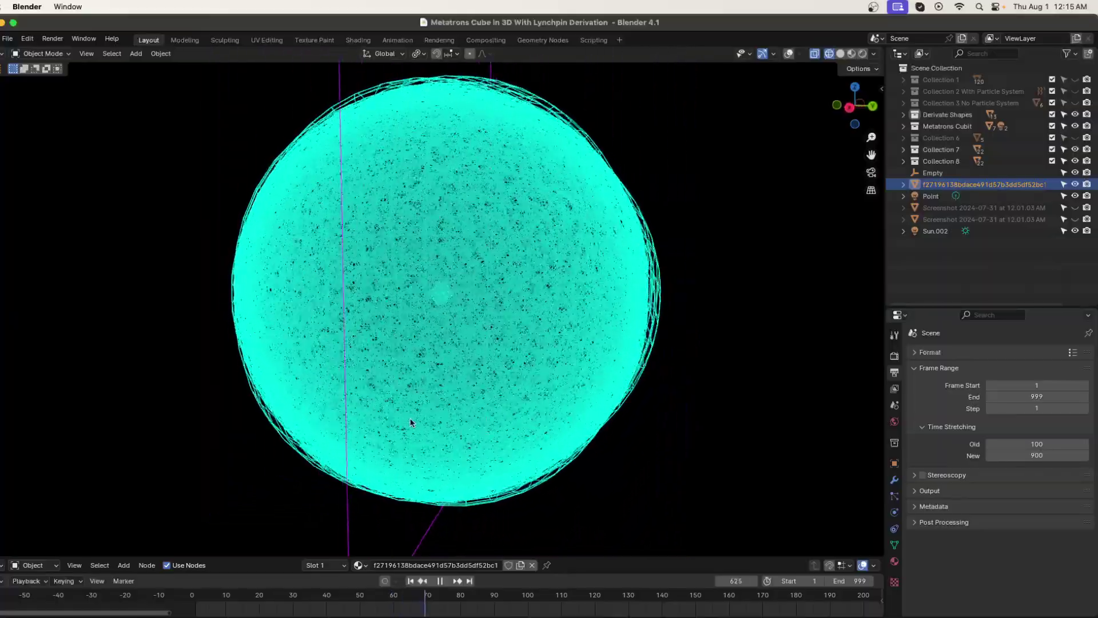
pyautogui.hscroll(8, 351, 423)
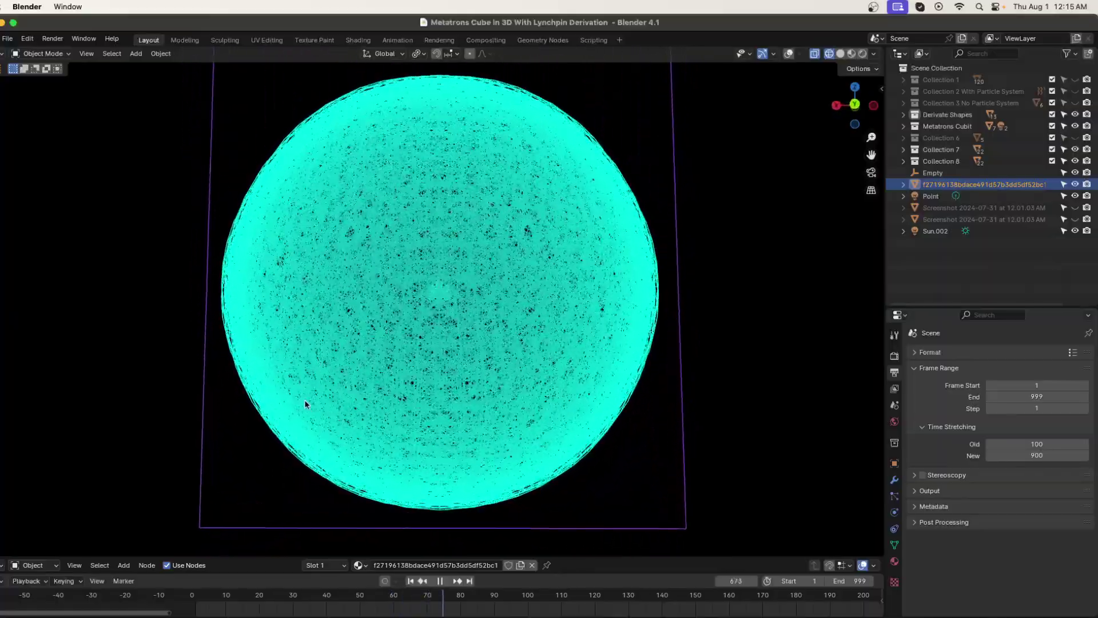